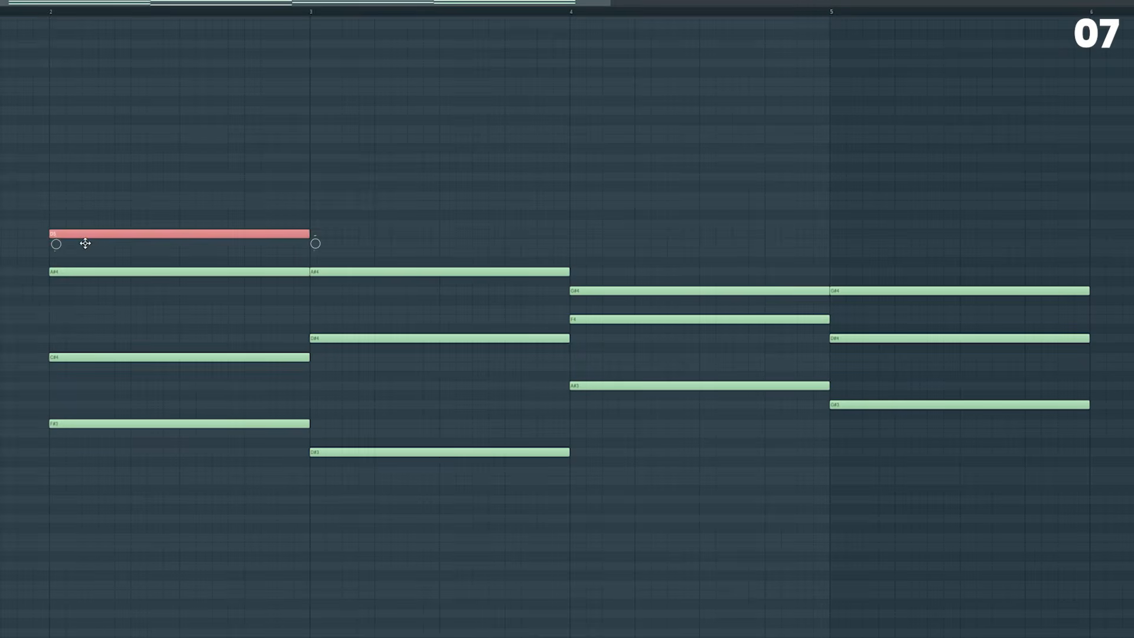
Duplicate the first bar's top note, C#5, across the following three bars of the chord progression
{"action": "key", "text": "ctrl+b"}
{"action": "key", "text": "ctrl+b"}
{"action": "key", "text": "ctrl+b"}
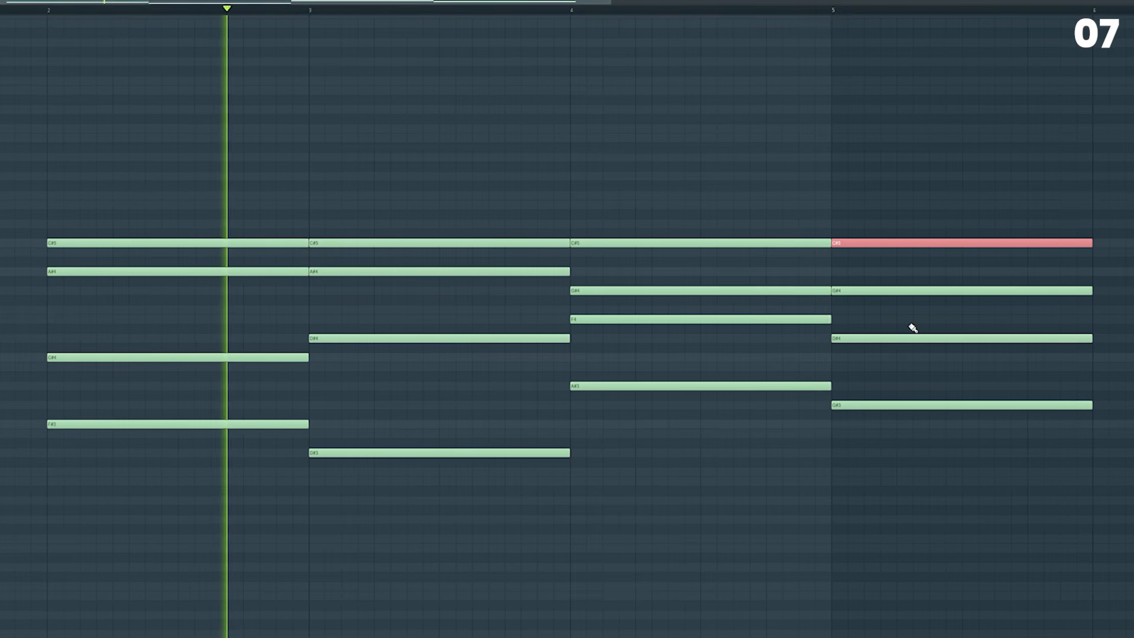
{"action": "left_click", "coordinate": [929, 225]}
{"action": "right_click", "coordinate": [930, 225]}
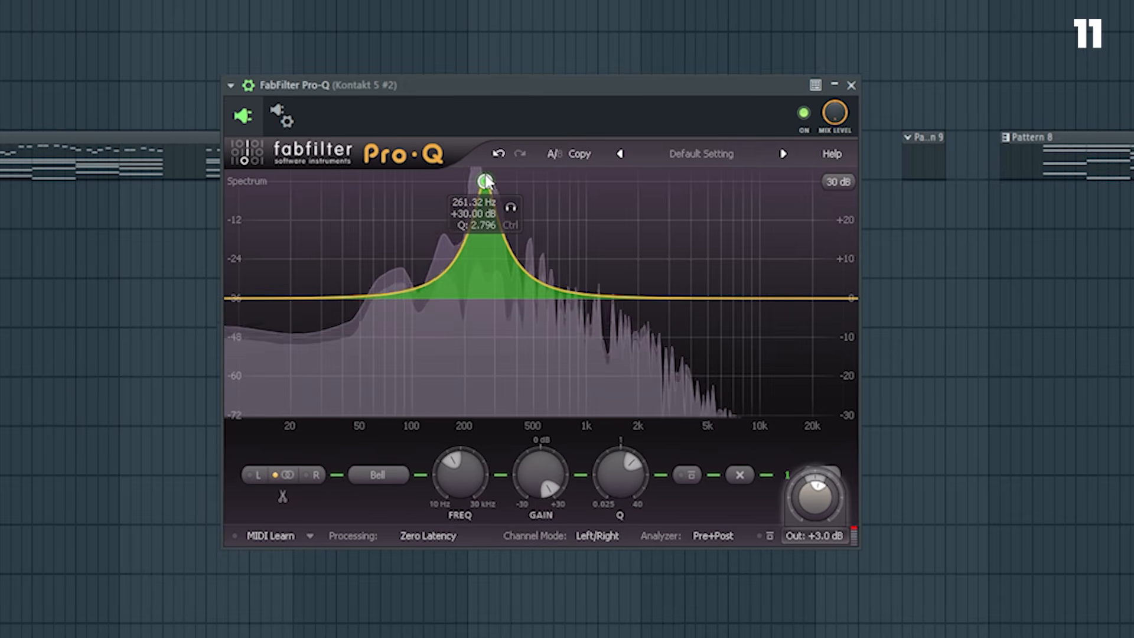
Cut about 4 dB around 260 and 500 Hz in the Kontakt EQ with a low cut near 100 Hz, comparing against bypass
{"action": "left_click_drag", "start_coordinate": [481, 186], "coordinate": [538, 70]}
{"action": "left_click_drag", "start_coordinate": [547, 485], "coordinate": [546, 544]}
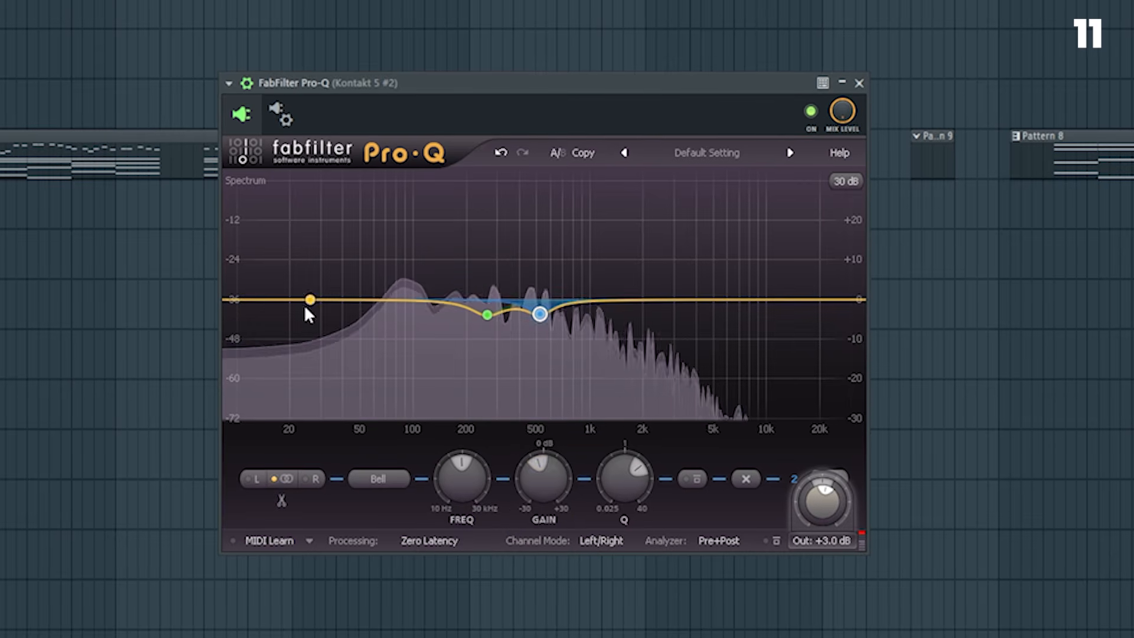
{"action": "left_click_drag", "start_coordinate": [306, 300], "coordinate": [402, 291]}
{"action": "left_click", "coordinate": [778, 541]}
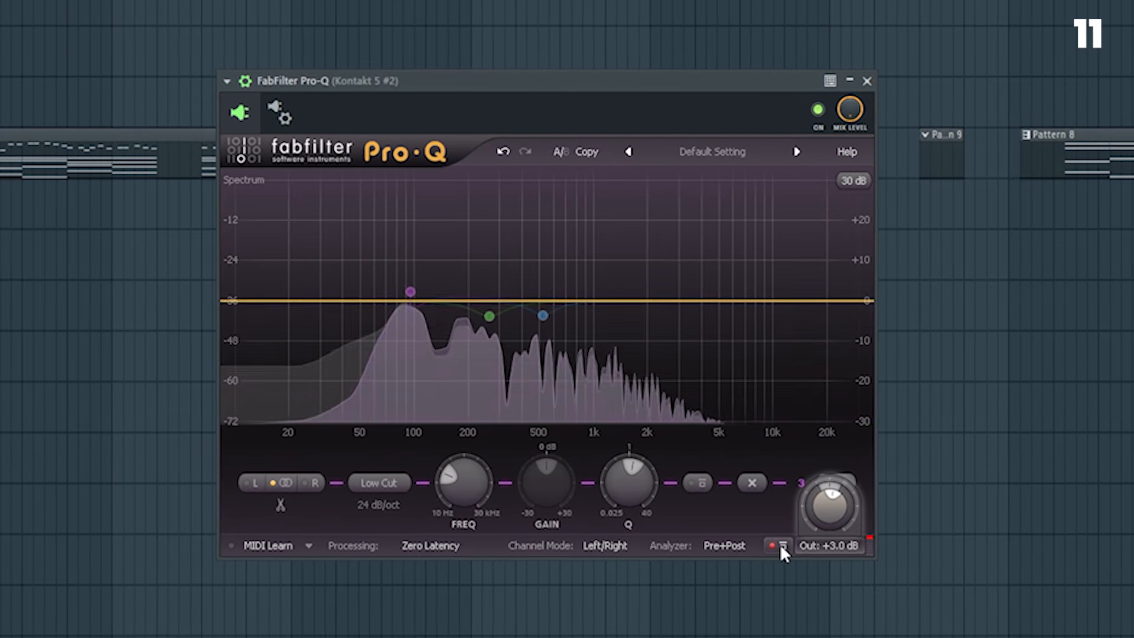
{"action": "left_click", "coordinate": [782, 545]}
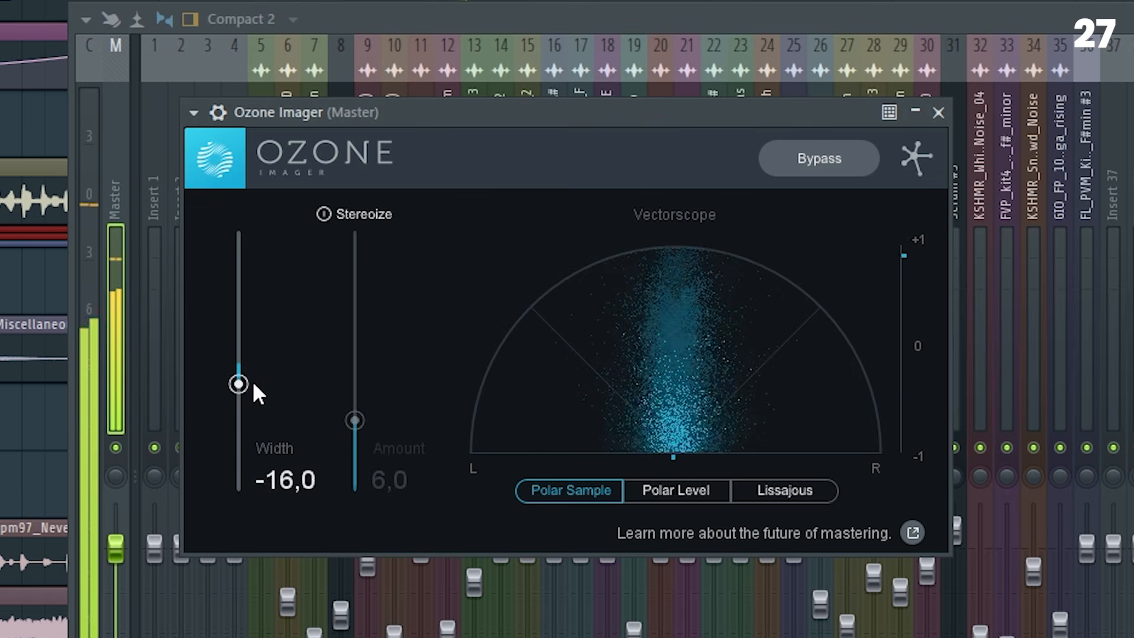
Narrow the master's stereo width in Ozone Imager and lower the Ozone 8 Maximizer threshold to -14.8 dB
{"action": "left_click_drag", "start_coordinate": [252, 380], "coordinate": [239, 491]}
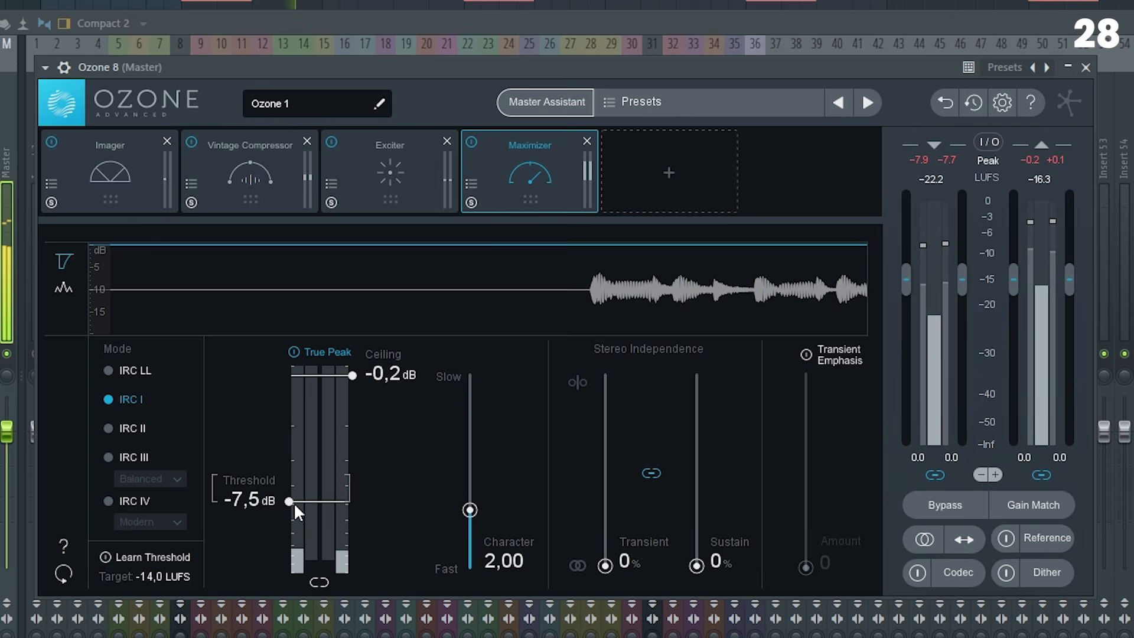
{"action": "left_click_drag", "start_coordinate": [293, 502], "coordinate": [289, 551]}
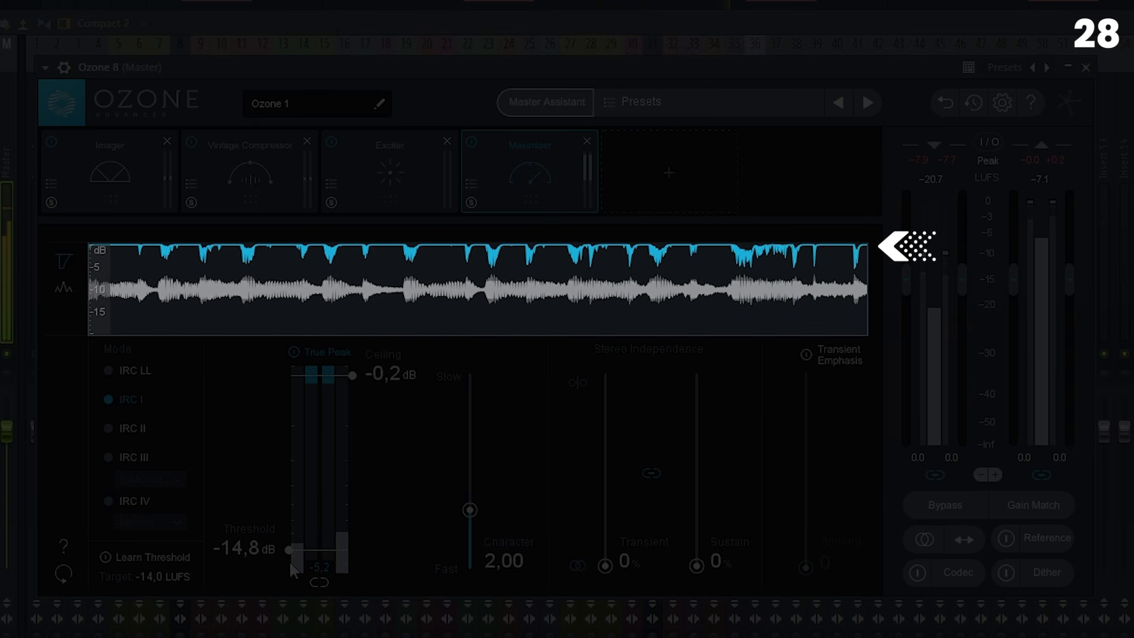
Assign the master EQ's low-cut band to the side channel and raise its cutoff frequency
{"action": "right_click", "coordinate": [266, 289]}
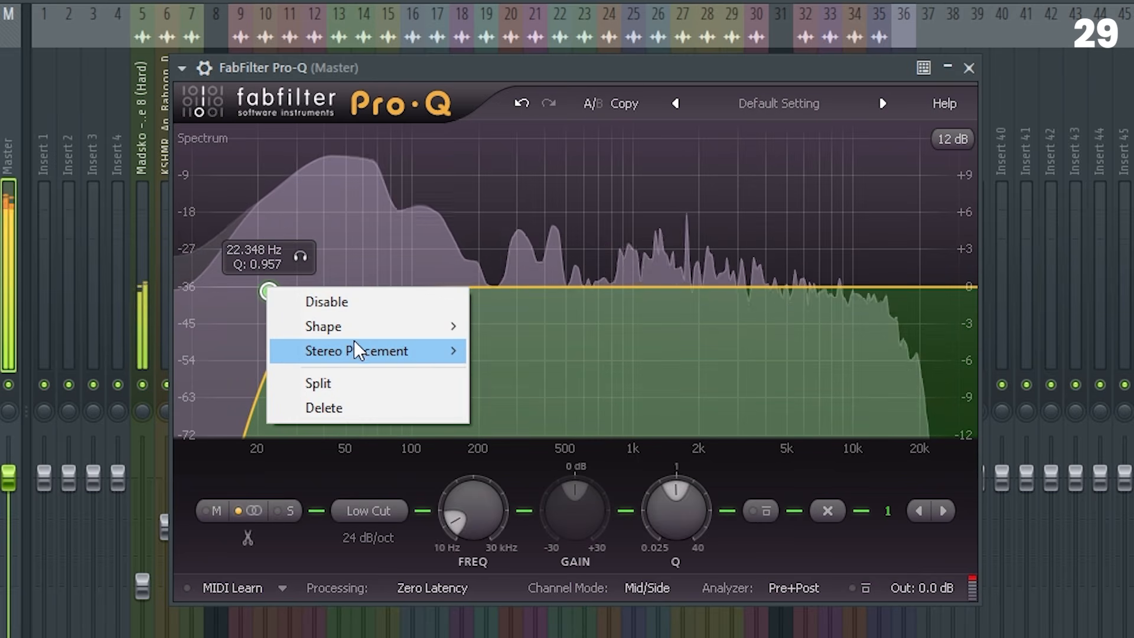
{"action": "mouse_move", "coordinate": [354, 350]}
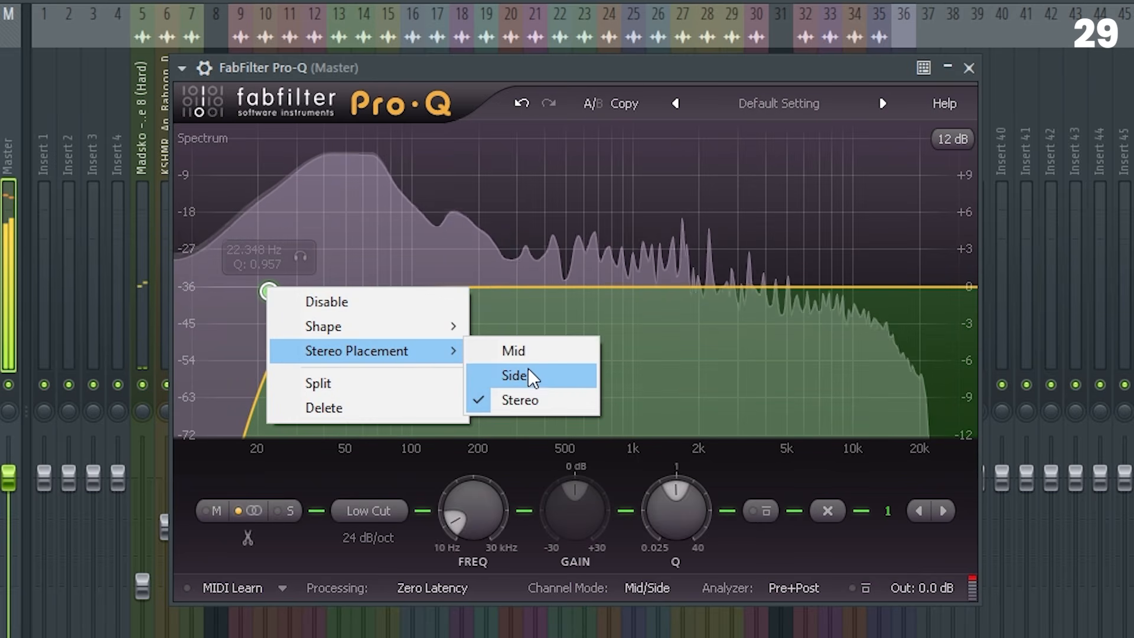
{"action": "left_click", "coordinate": [553, 376]}
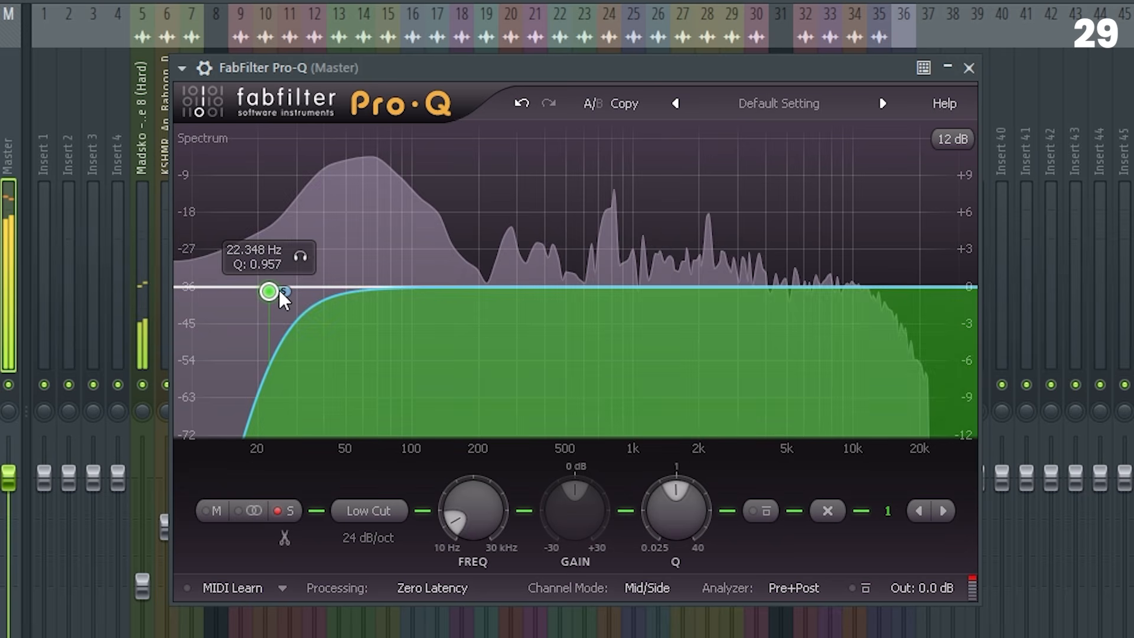
{"action": "left_click_drag", "start_coordinate": [280, 292], "coordinate": [414, 294]}
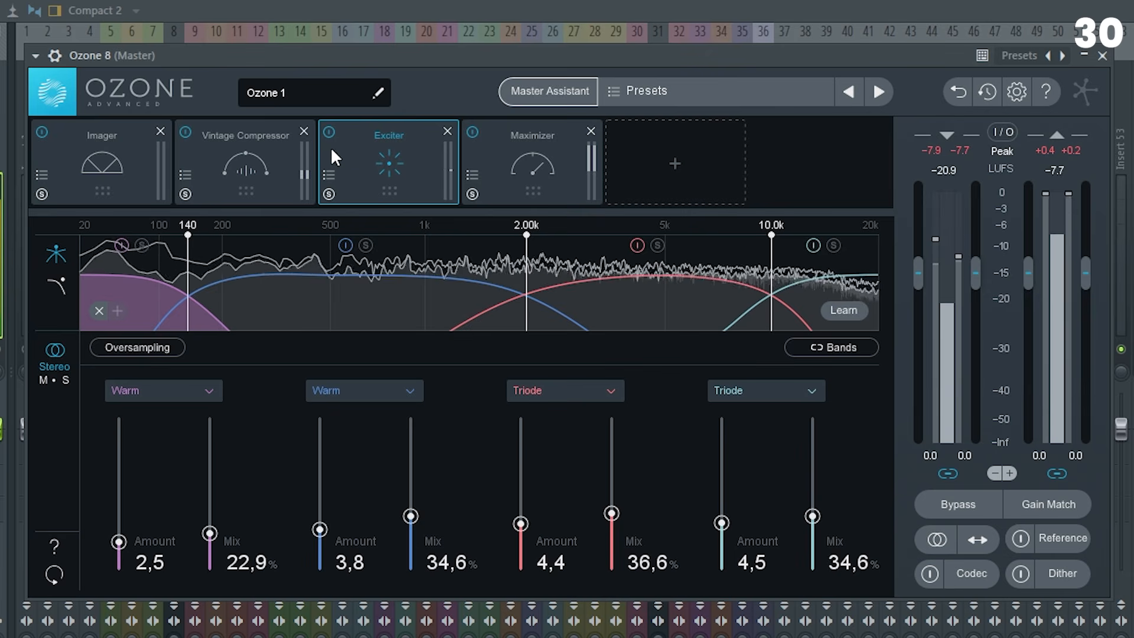
Switch off the Exciter module in the master's Ozone 8 chain
{"action": "left_click", "coordinate": [332, 130]}
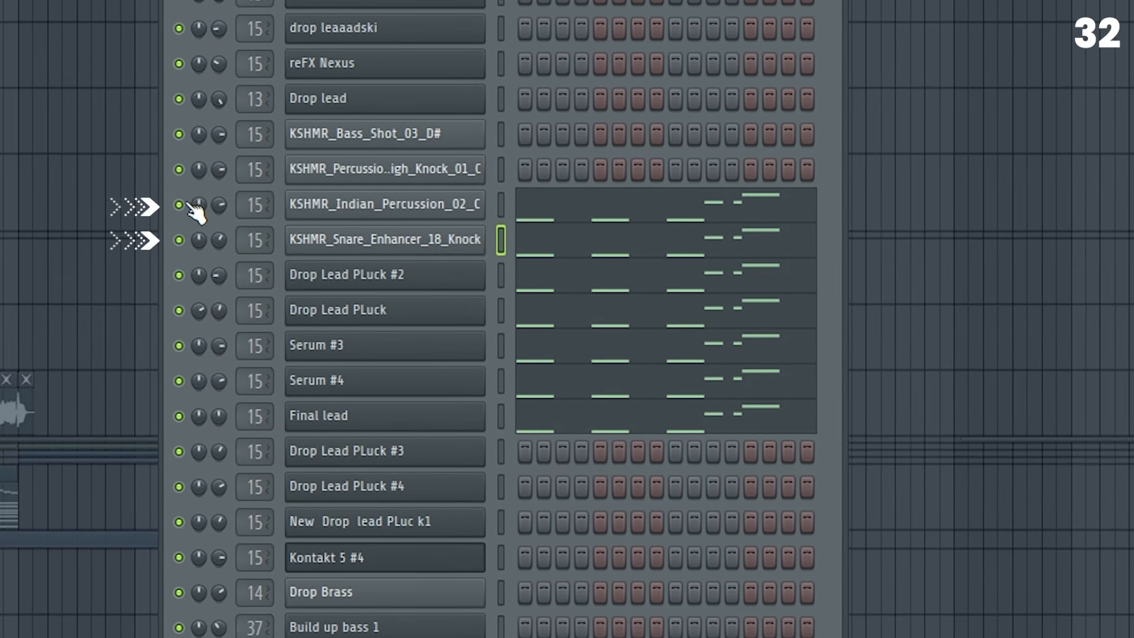
Select the KSHMR_Snare_Enhancer_18_Knock channel in the layered drop sounds
{"action": "left_click", "coordinate": [500, 239]}
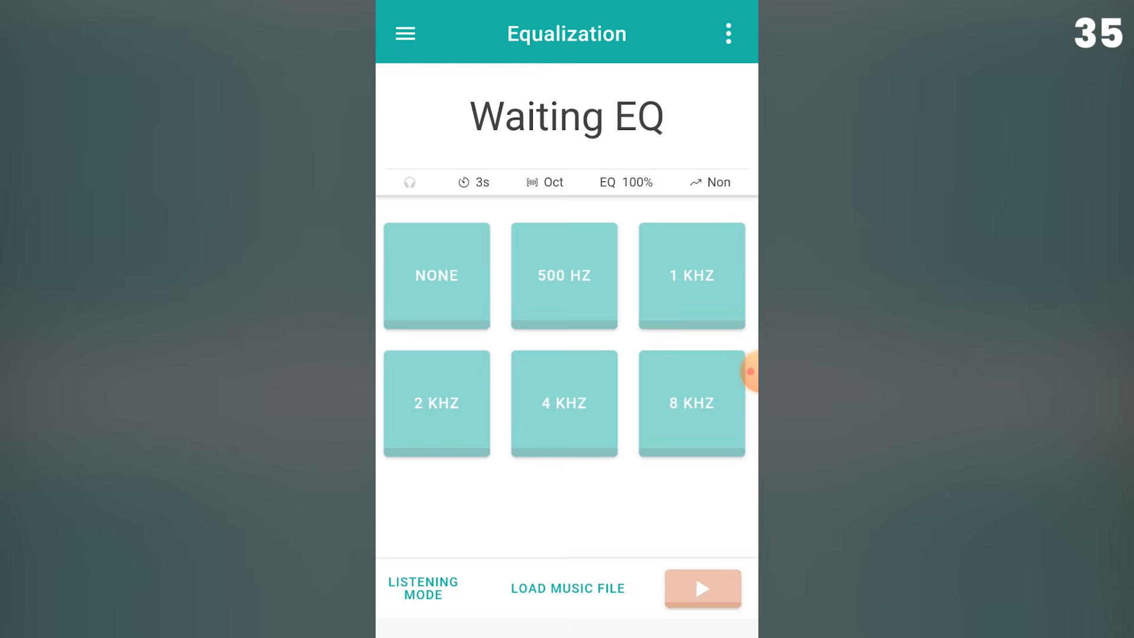
Switch to the ear-training app, answer 4 kHz in the equalization exercise and play the next sound
{"action": "left_click", "coordinate": [564, 403]}
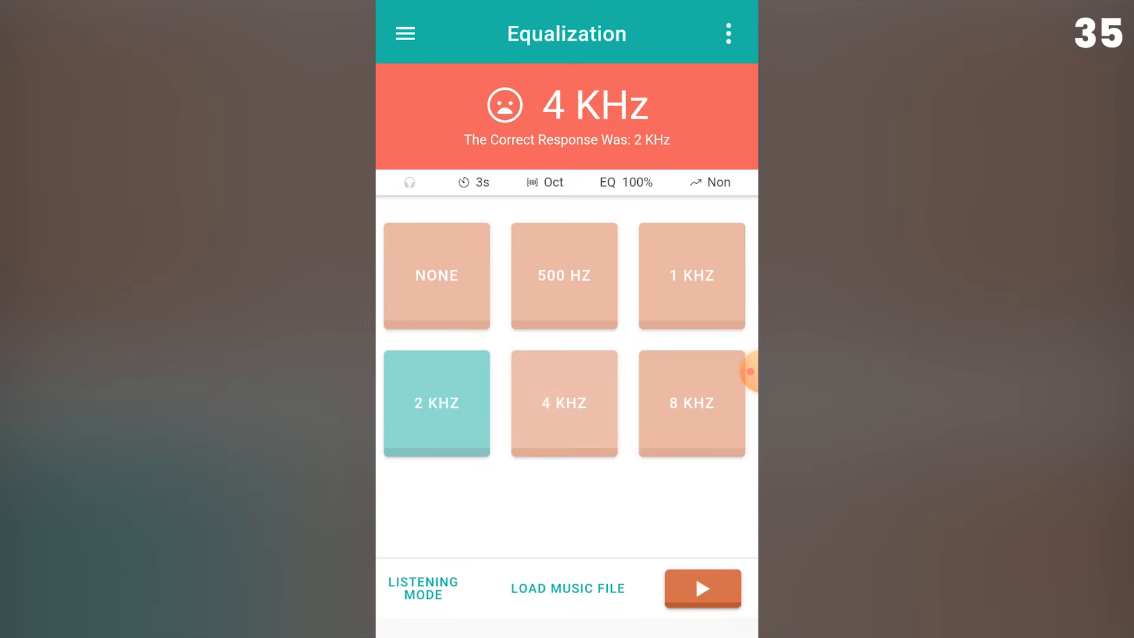
{"action": "left_click", "coordinate": [702, 588]}
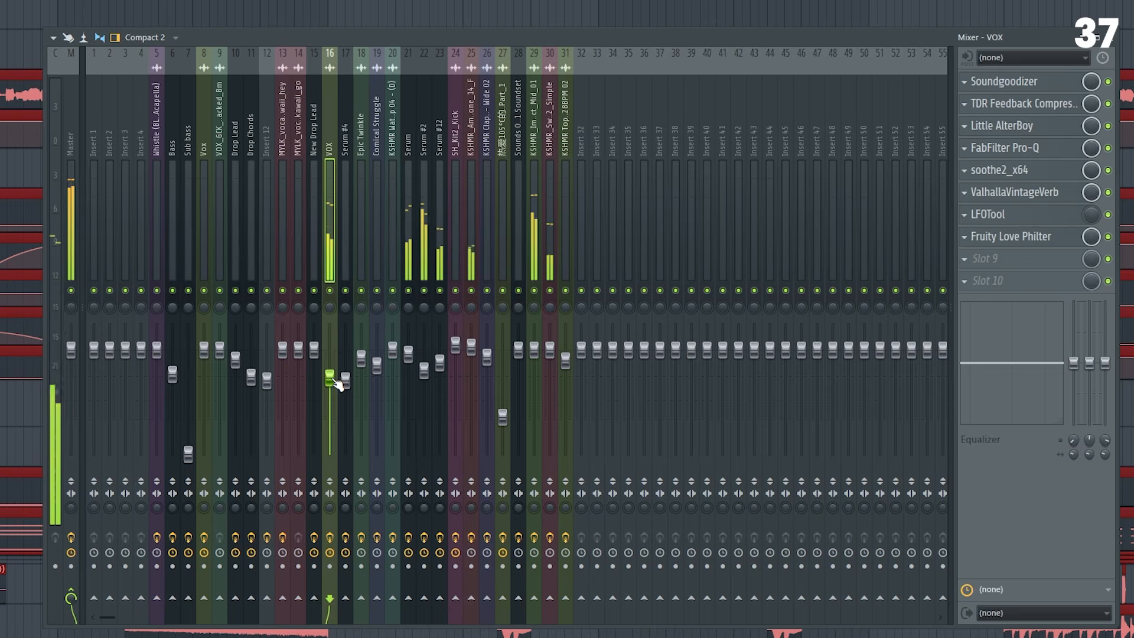
Open the parameter options for the VOX mixer fader and for the volume control of its Fruity Balance effect
{"action": "right_click", "coordinate": [334, 375]}
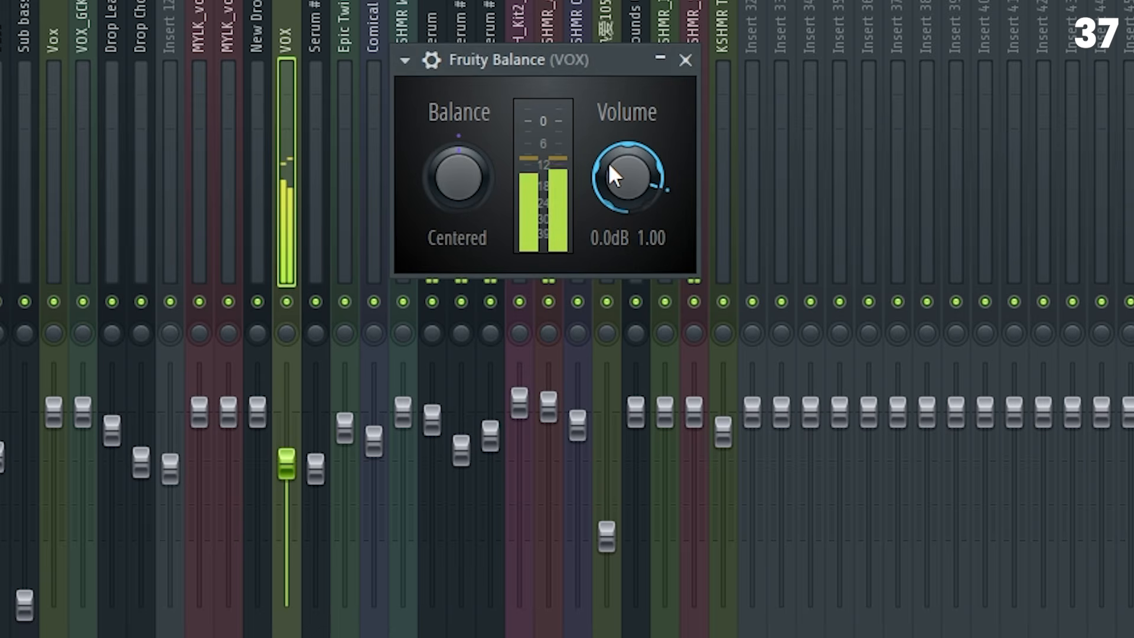
{"action": "right_click", "coordinate": [610, 174]}
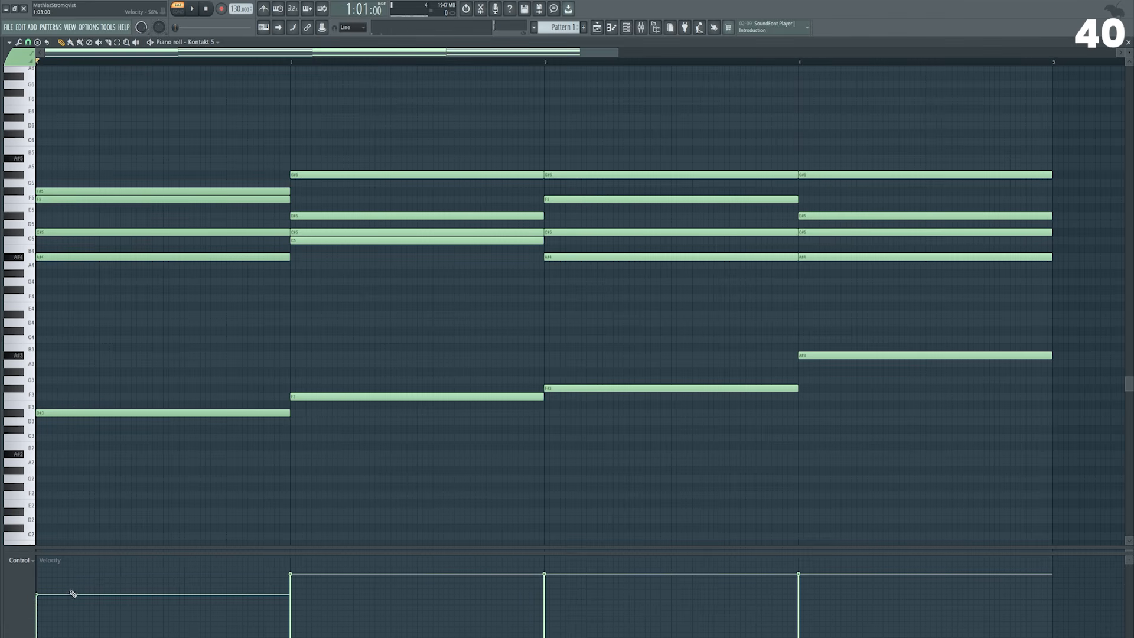
Adjust the first chord's velocity and randomize the velocity levels of the chord notes with the piano roll randomizer
{"action": "left_click_drag", "start_coordinate": [73, 593], "coordinate": [56, 589]}
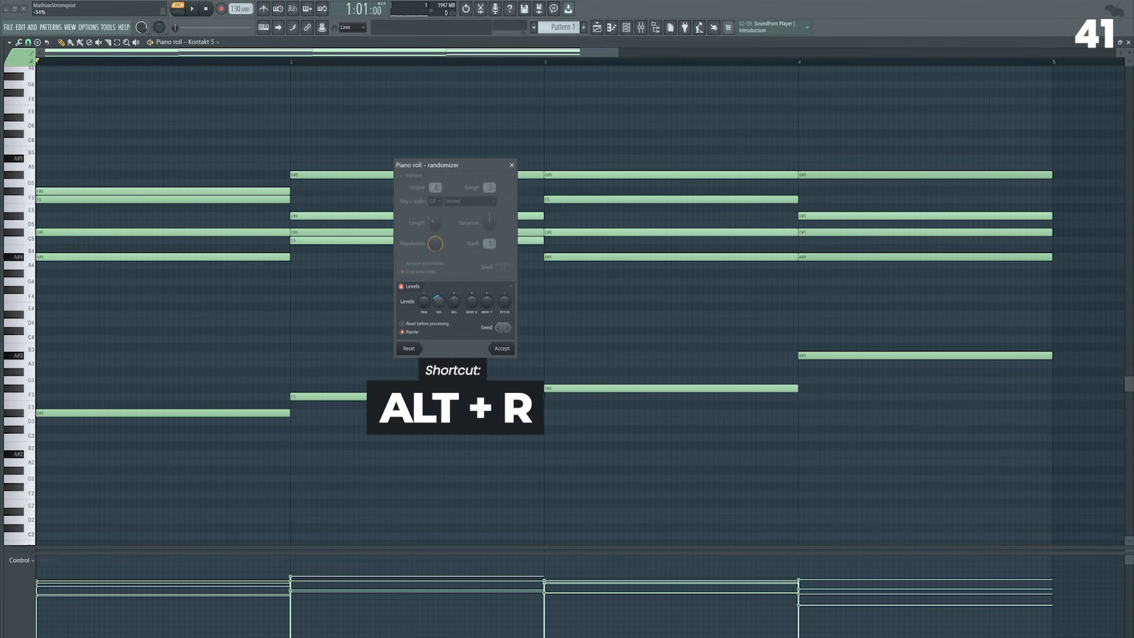
{"action": "left_click_drag", "start_coordinate": [439, 302], "coordinate": [439, 316]}
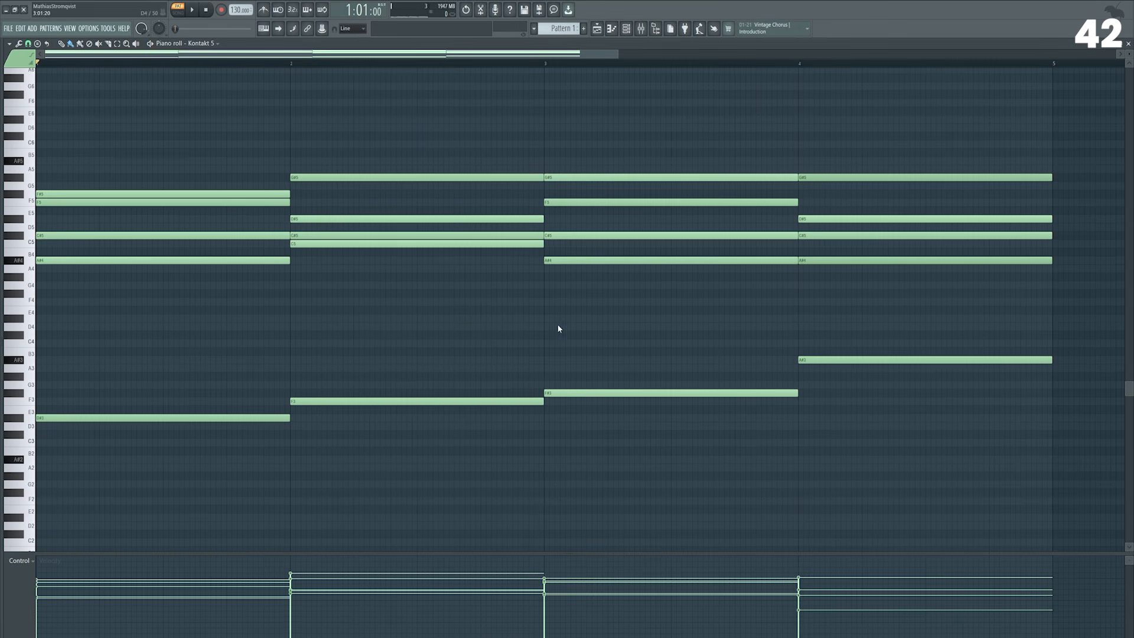
Apply a strum to the piano roll chords and adjust its amount
{"action": "key", "text": "alt+s"}
{"action": "left_click_drag", "start_coordinate": [551, 318], "coordinate": [533, 308]}
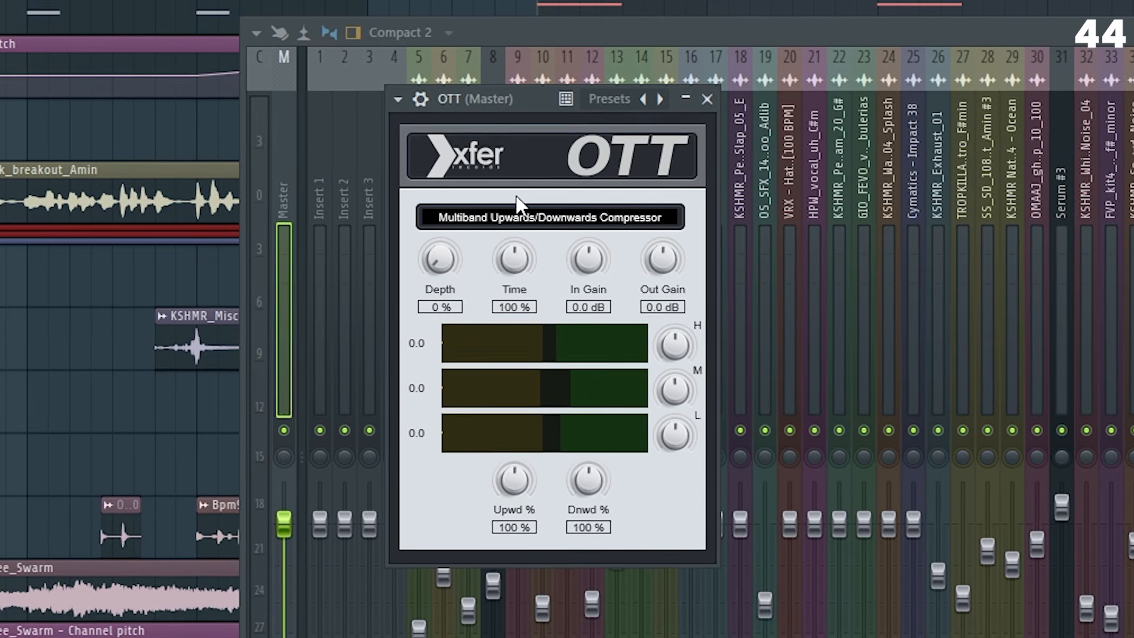
Raise the Depth of the OTT compressor on the master
{"action": "left_click_drag", "start_coordinate": [446, 253], "coordinate": [441, 236]}
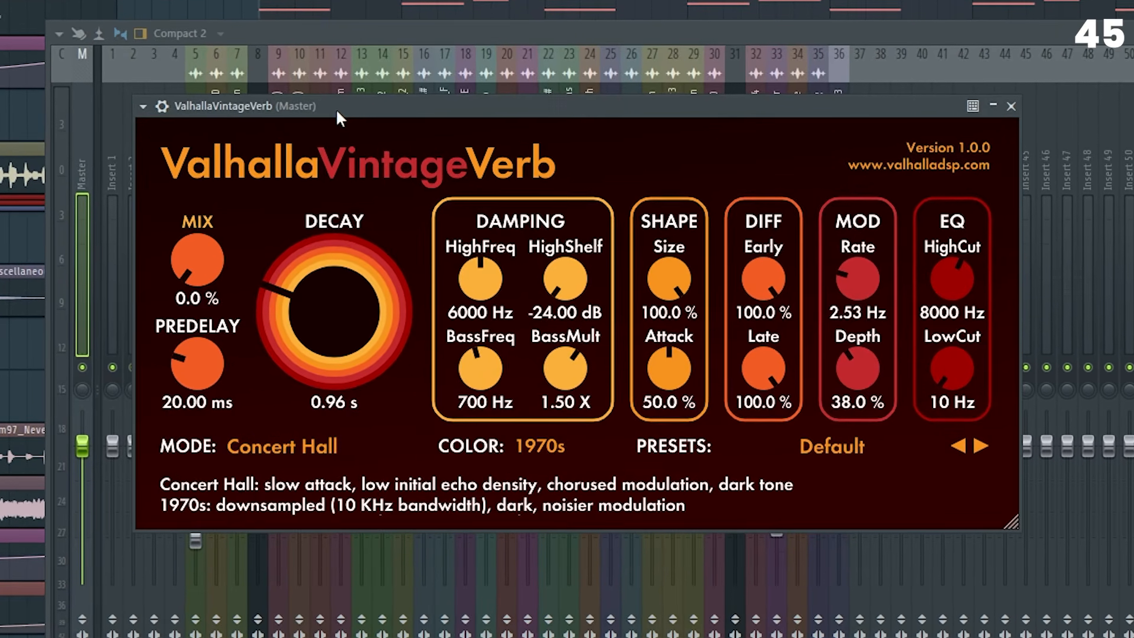
Raise the mix of the ValhallaVintageVerb on the master to 40%
{"action": "left_click_drag", "start_coordinate": [197, 260], "coordinate": [230, 175]}
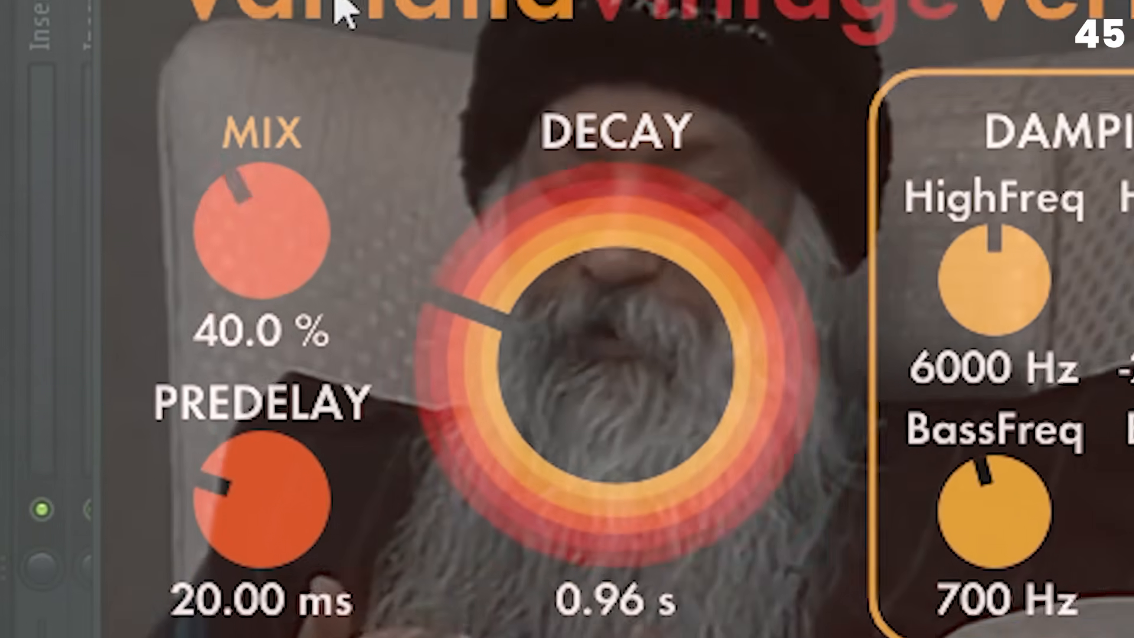
{"action": "left_click_drag", "start_coordinate": [346, 12], "coordinate": [353, 0]}
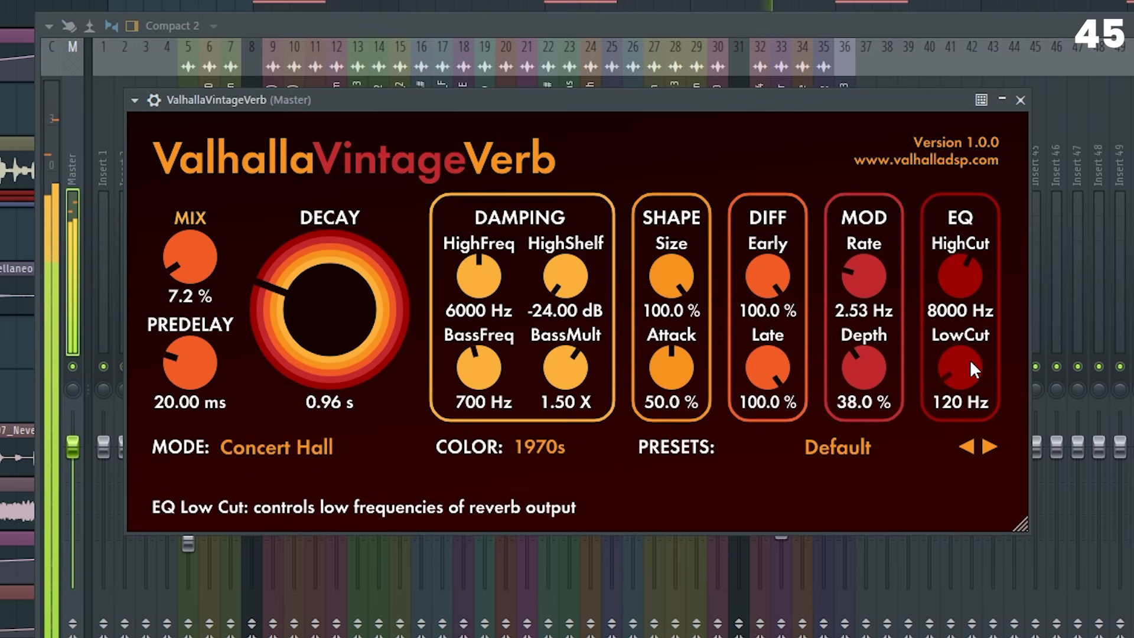
Filter the master reverb's output by raising its EQ low cut and reducing its high cut
{"action": "left_click_drag", "start_coordinate": [966, 359], "coordinate": [973, 326]}
{"action": "left_click_drag", "start_coordinate": [963, 269], "coordinate": [964, 299]}
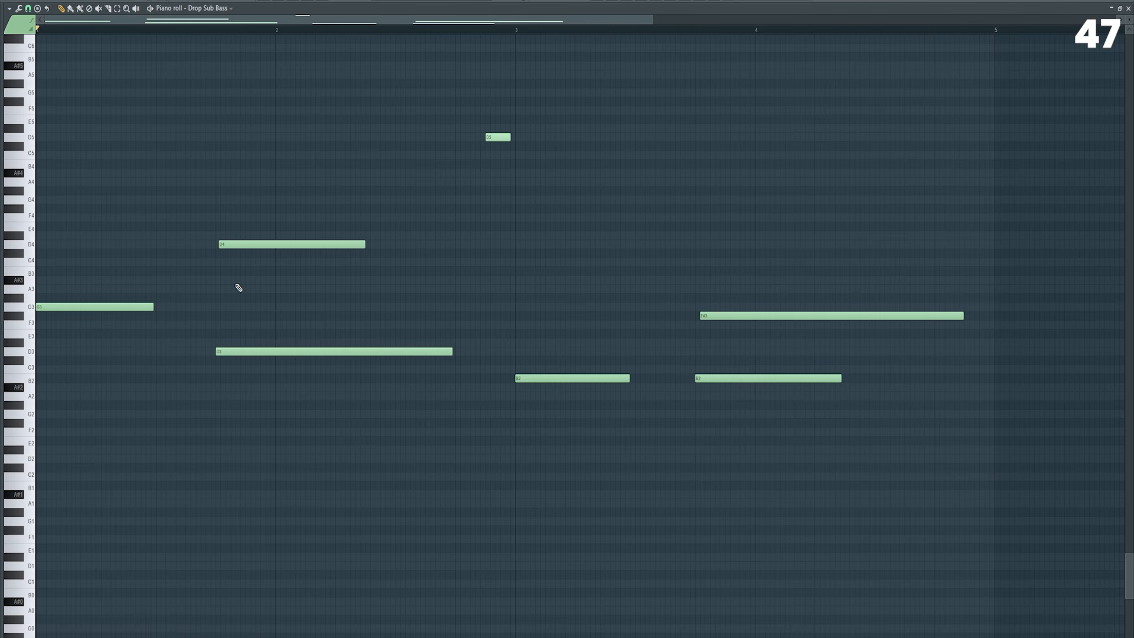
Move all the Drop Sub Bass notes together in the piano roll and play them back
{"action": "key", "text": "ctrl+a"}
{"action": "left_click_drag", "start_coordinate": [45, 308], "coordinate": [59, 326]}
{"action": "key", "text": "space"}
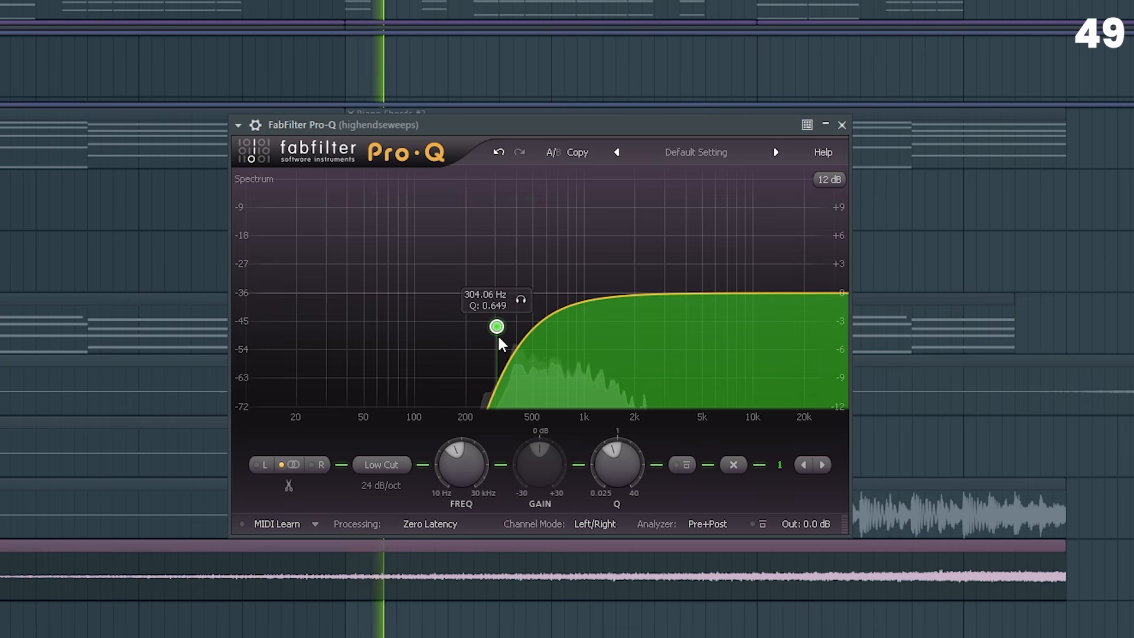
Raise the low-cut frequency in the Pro-Q on the highendsweeps track
{"action": "left_click_drag", "start_coordinate": [497, 334], "coordinate": [569, 333]}
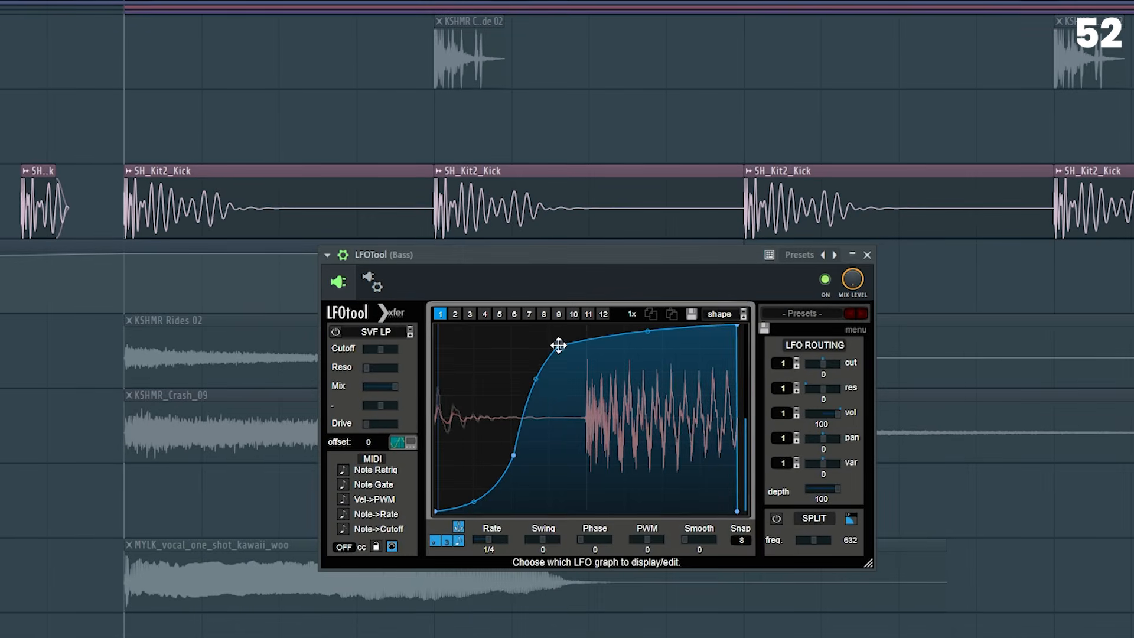
Reshape the Bass track's LFOTool volume curve to duck more under the kick and start playback to check it
{"action": "mouse_move", "coordinate": [558, 345]}
{"action": "left_mouse_down"}
{"action": "mouse_move", "coordinate": [520, 362]}
{"action": "mouse_move", "coordinate": [537, 397]}
{"action": "mouse_move", "coordinate": [551, 363]}
{"action": "left_mouse_up"}
{"action": "left_click_drag", "start_coordinate": [507, 485], "coordinate": [509, 479]}
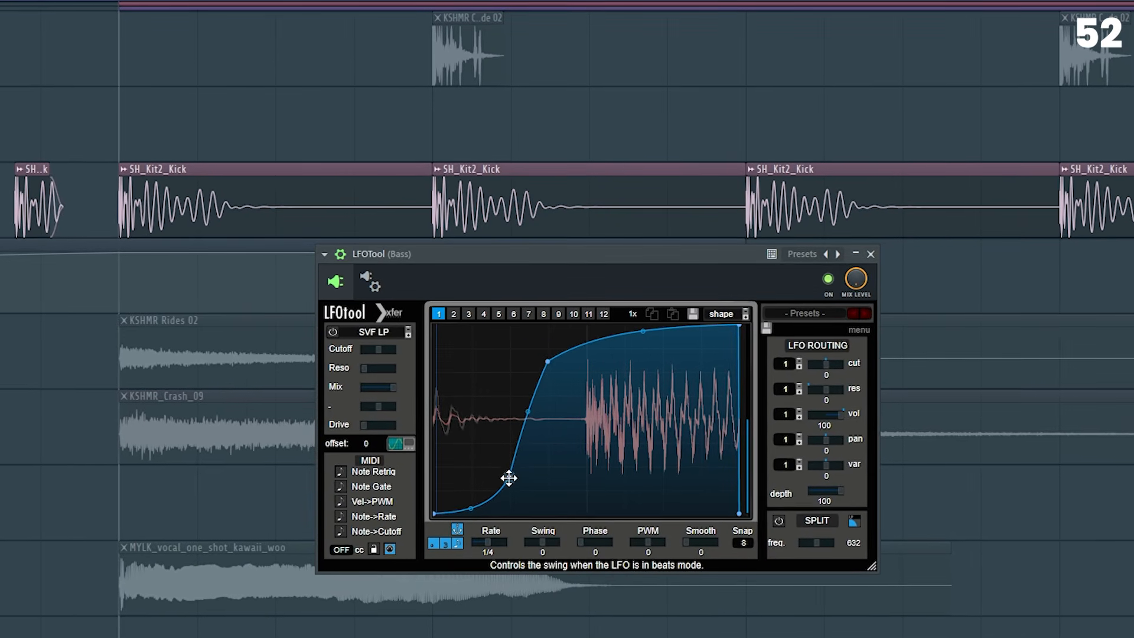
{"action": "left_click_drag", "start_coordinate": [645, 331], "coordinate": [643, 327]}
{"action": "left_click_drag", "start_coordinate": [552, 361], "coordinate": [549, 361]}
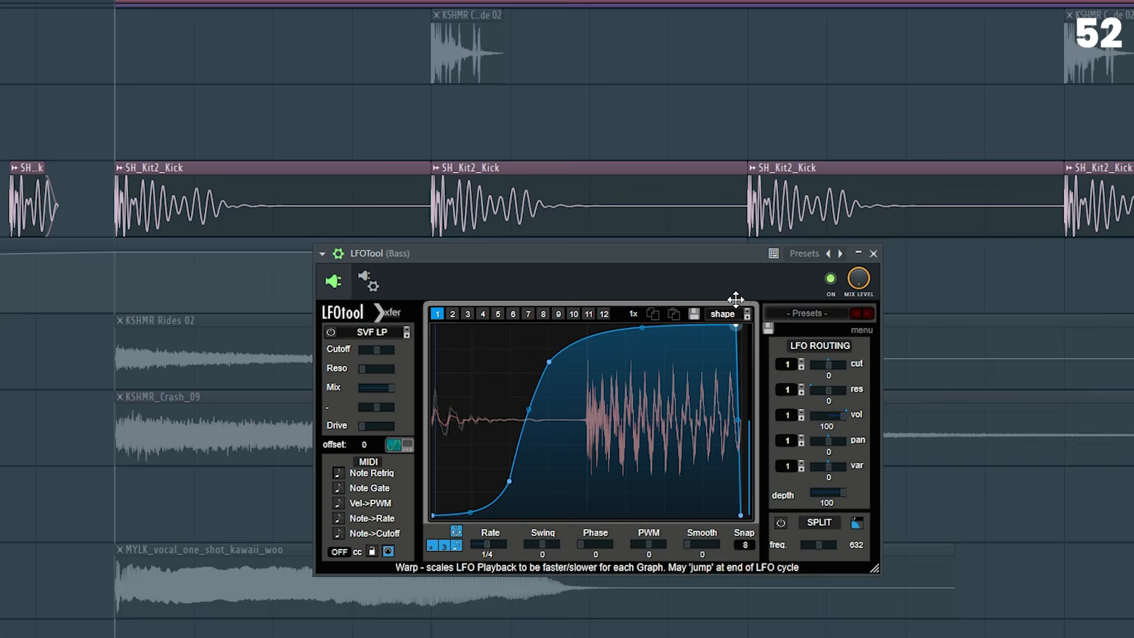
{"action": "key", "text": "space"}
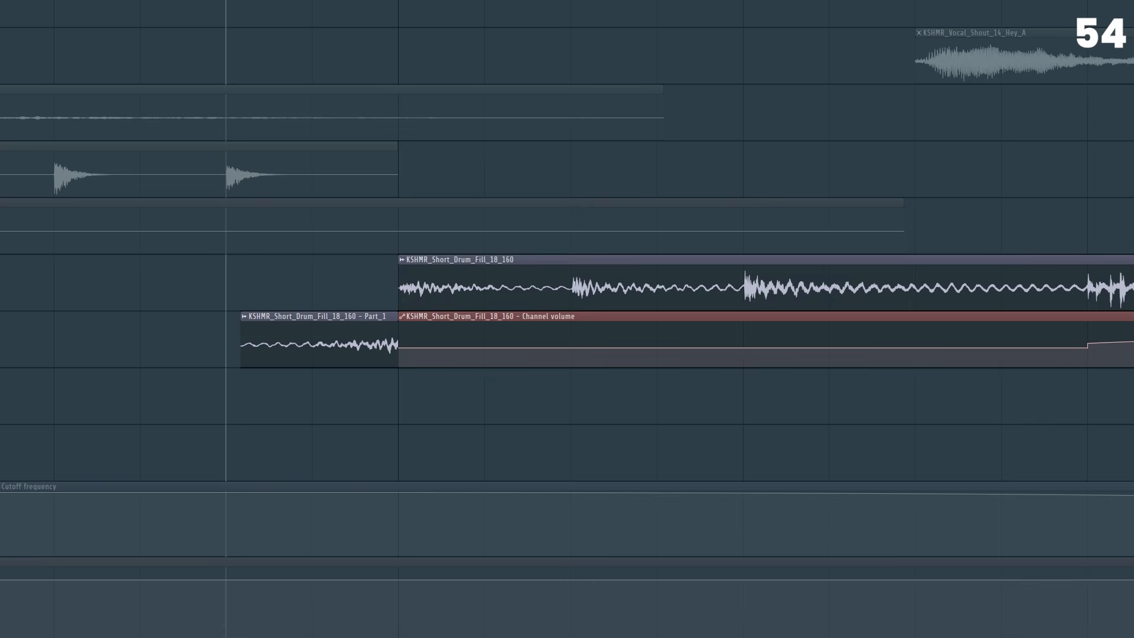
Audition the KSHMR_Short_Drum_Fill_18_160 clip and its Part_1 clip in isolation by toggling their playlist tracks
{"action": "left_click", "coordinate": [1, 288]}
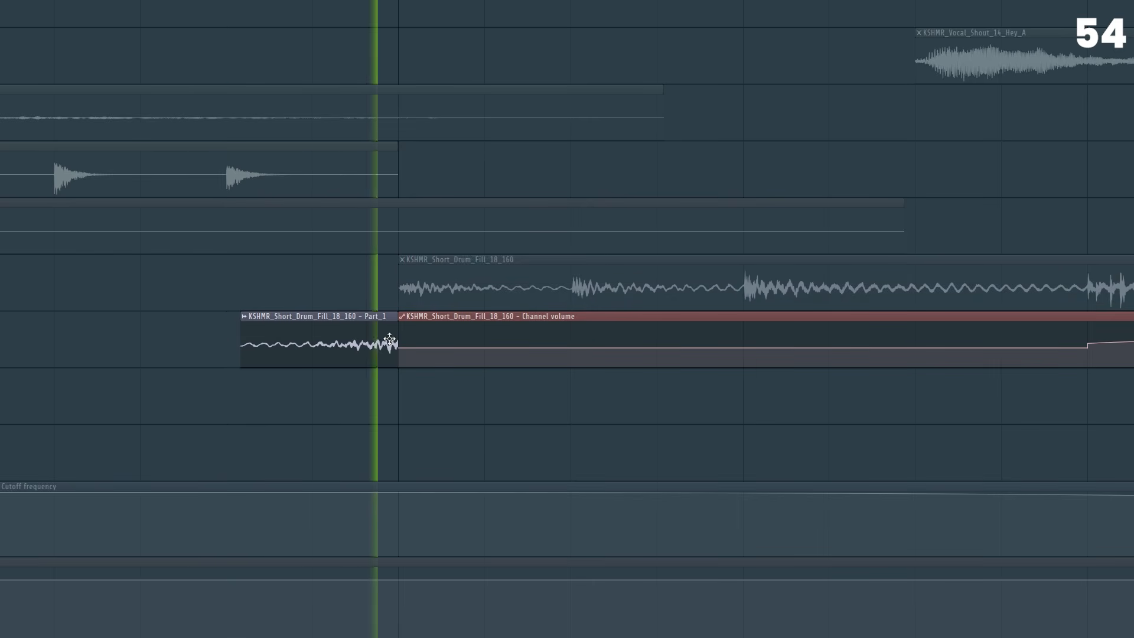
{"action": "right_click", "coordinate": [1, 288]}
{"action": "key", "text": "space"}
{"action": "key", "text": "space"}
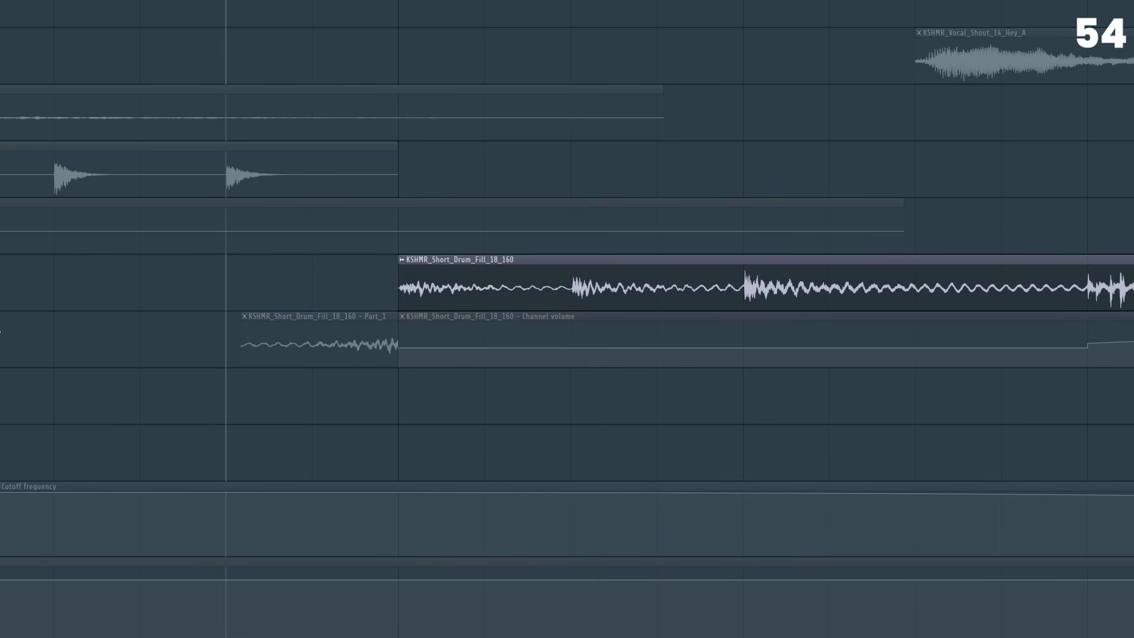
{"action": "left_click", "coordinate": [1, 344]}
{"action": "key", "text": "space"}
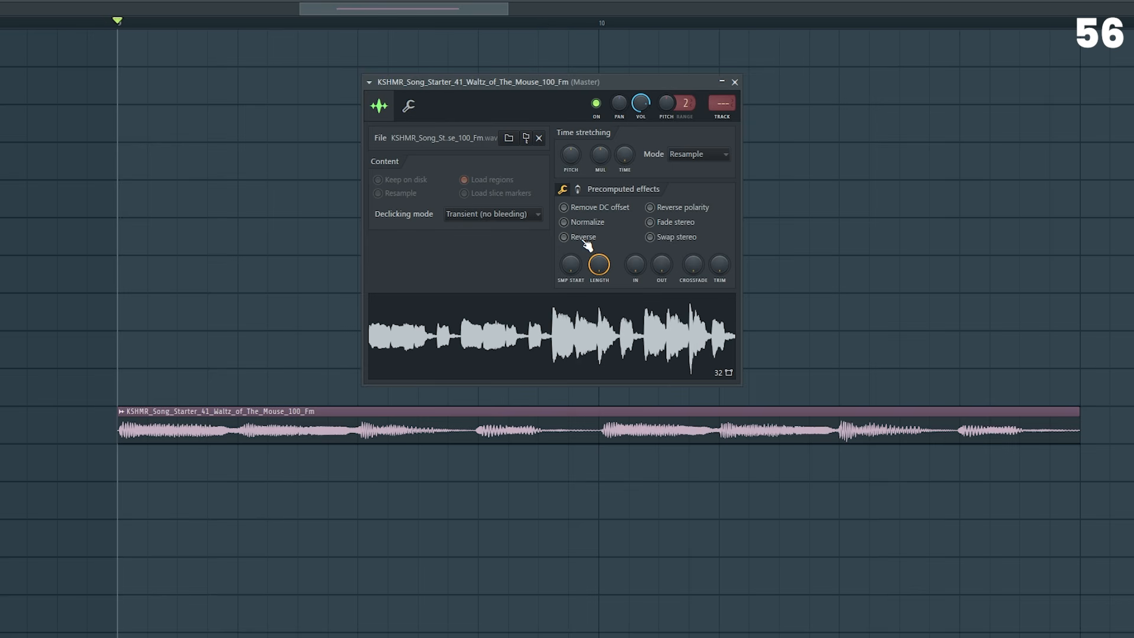
Play the KSHMR_Song_Starter_41 Waltz of The Mouse sample, reverse it and play it again
{"action": "key", "text": "space"}
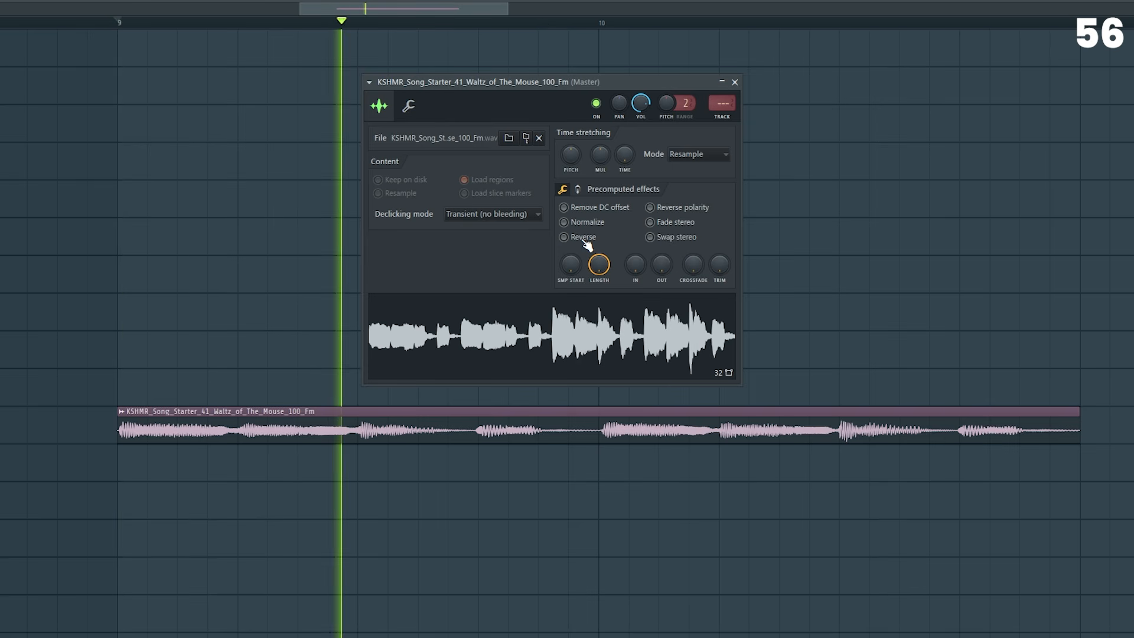
{"action": "left_click", "coordinate": [584, 239]}
{"action": "key", "text": "space"}
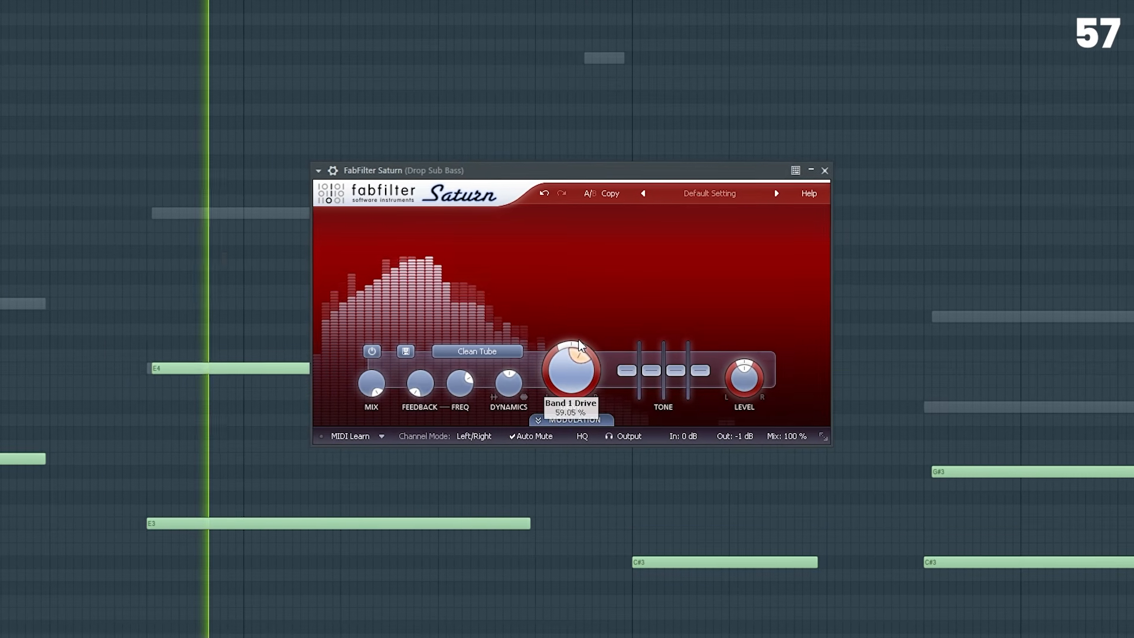
Increase the Band 1 drive of the Clean Tube saturation on the Drop Sub Bass in FabFilter Saturn
{"action": "left_click_drag", "start_coordinate": [579, 341], "coordinate": [536, 285]}
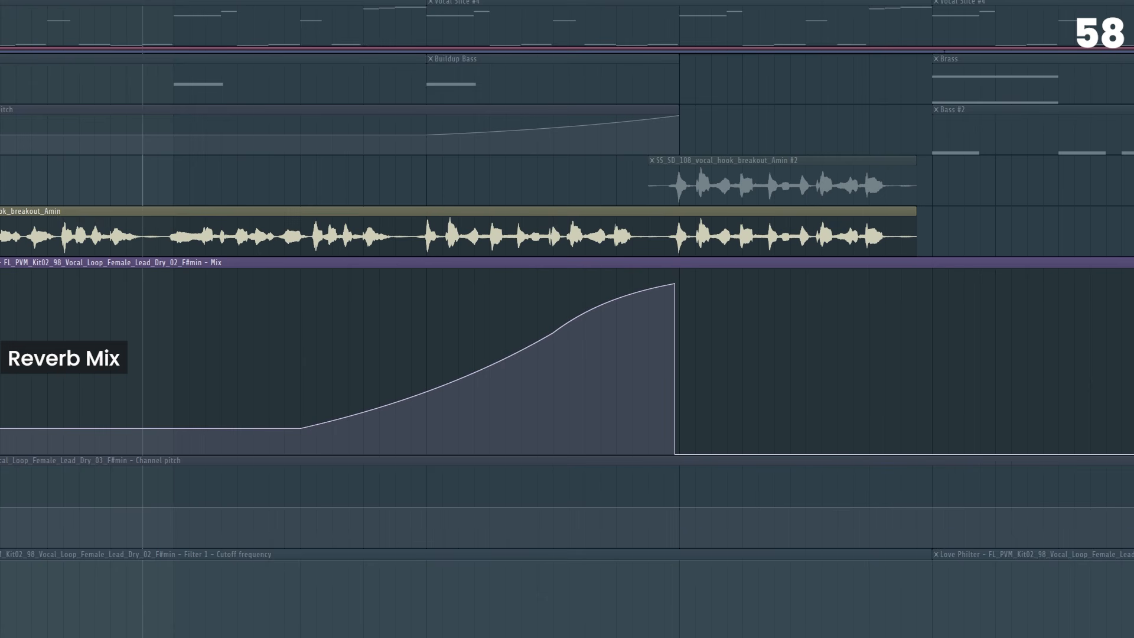
Play the vocal hook with its rising Reverb Mix automation, and preview the second vocal_hook_breakout_Amin clip
{"action": "scroll", "coordinate": [567, 319], "scroll_direction": "up", "scroll_amount": 1}
{"action": "key", "text": "space"}
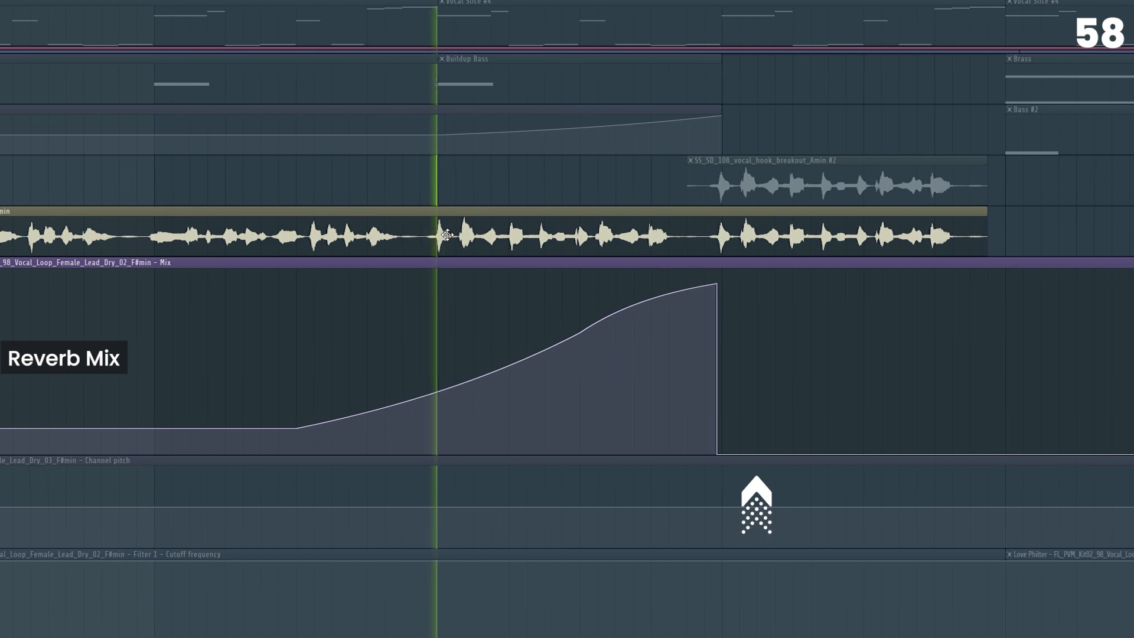
{"action": "left_click", "coordinate": [412, 229]}
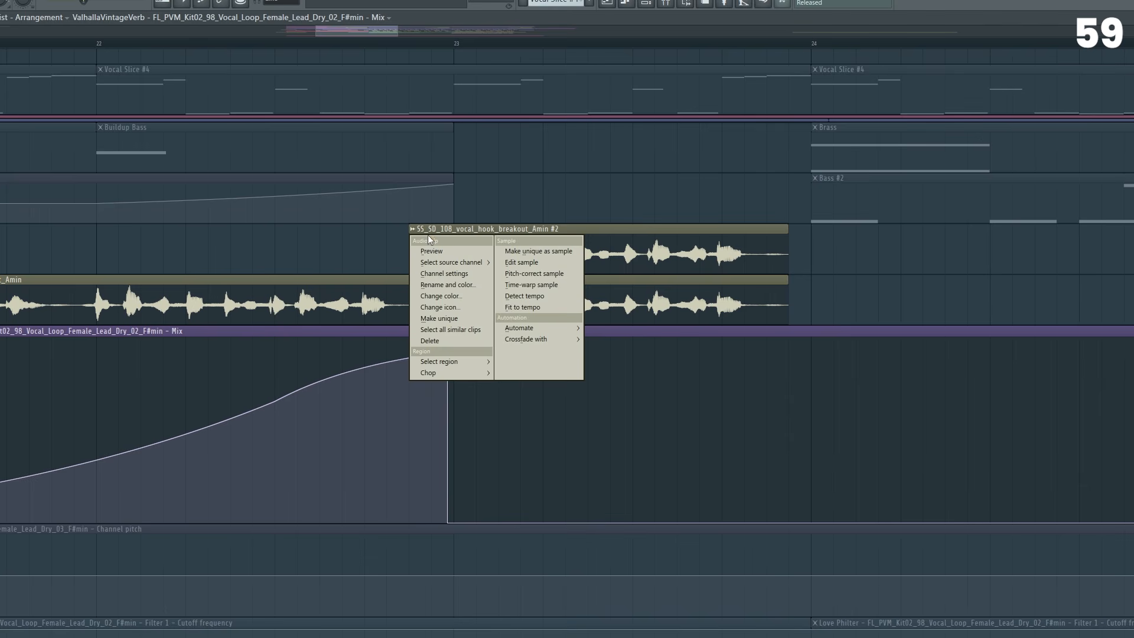
{"action": "left_click", "coordinate": [431, 251]}
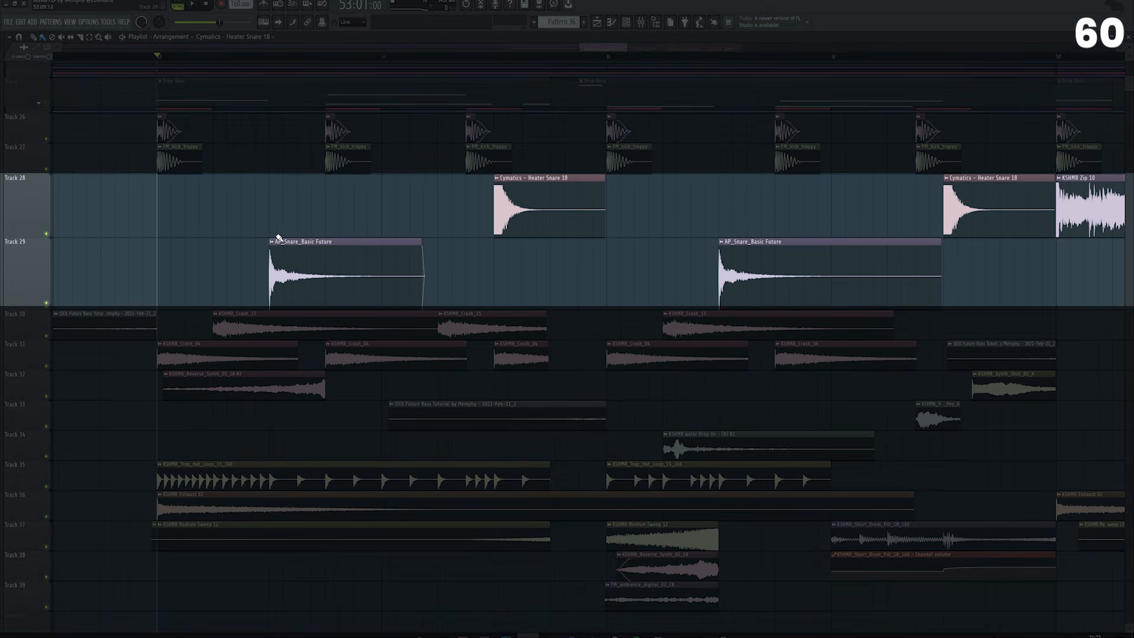
Preview the AP_Snare_Basic Future and Cymatics - Heater Snare 18 clips separately, and play them in the full arrangement
{"action": "left_click", "coordinate": [271, 243]}
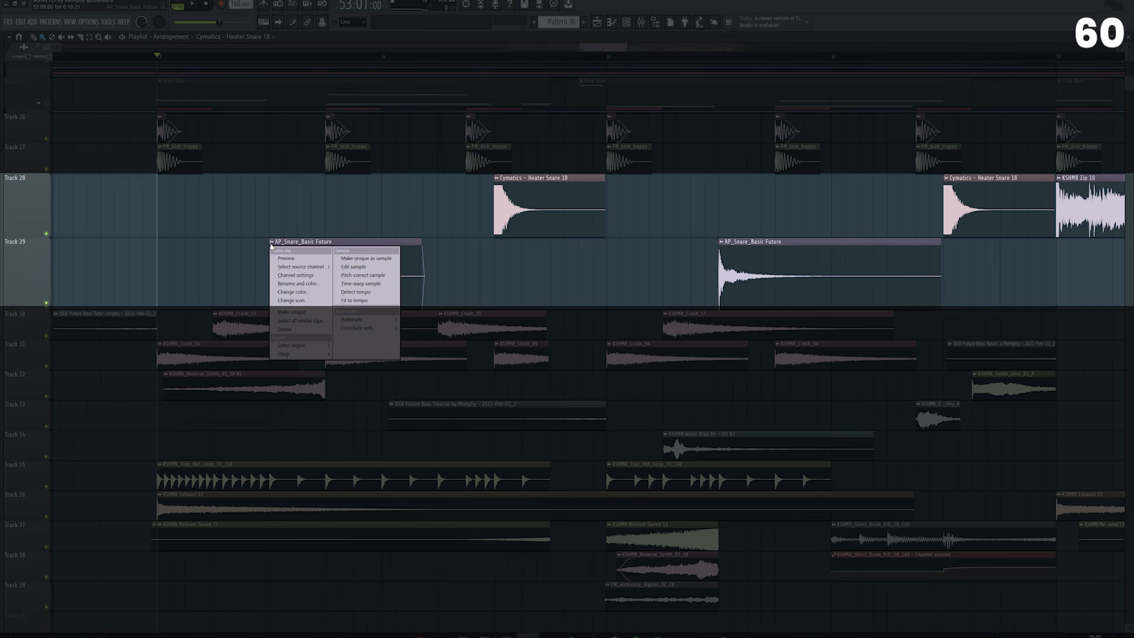
{"action": "left_click", "coordinate": [282, 258]}
{"action": "left_click", "coordinate": [497, 178]}
{"action": "left_click", "coordinate": [508, 193]}
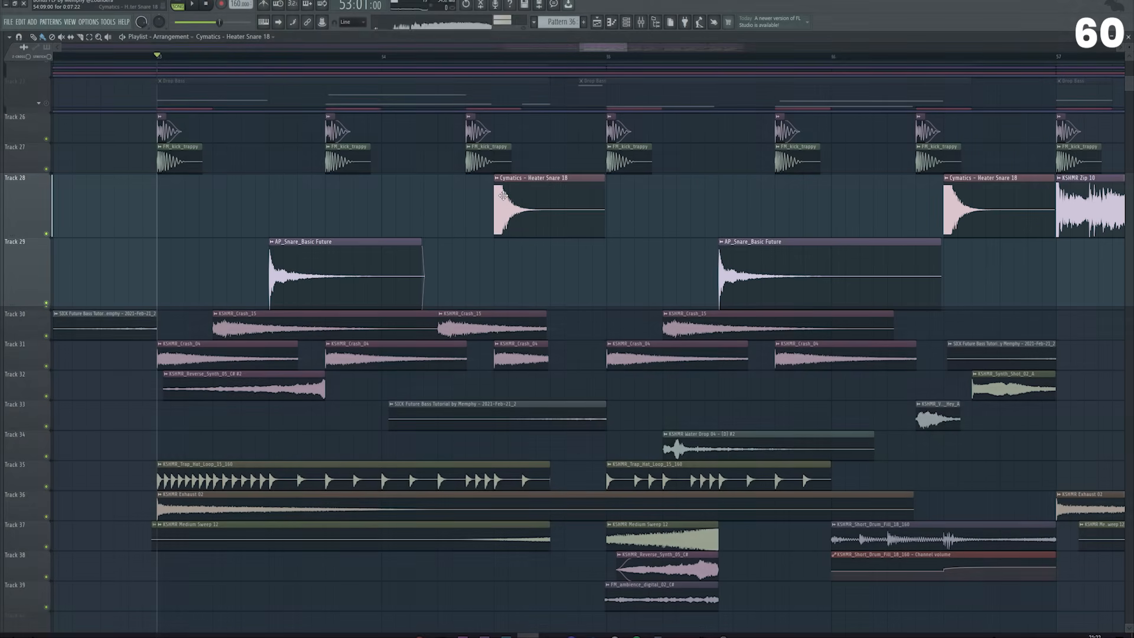
{"action": "key", "text": "space"}
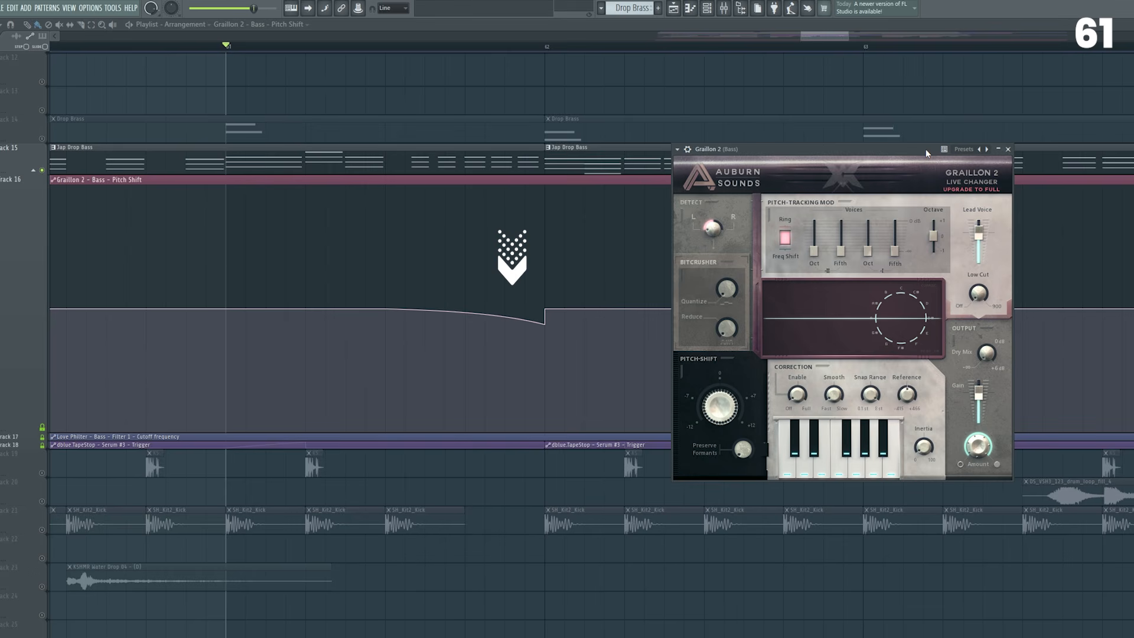
Play the Jap Drop Bass with its Graillon 2 pitch-shift automation
{"action": "key", "text": "space"}
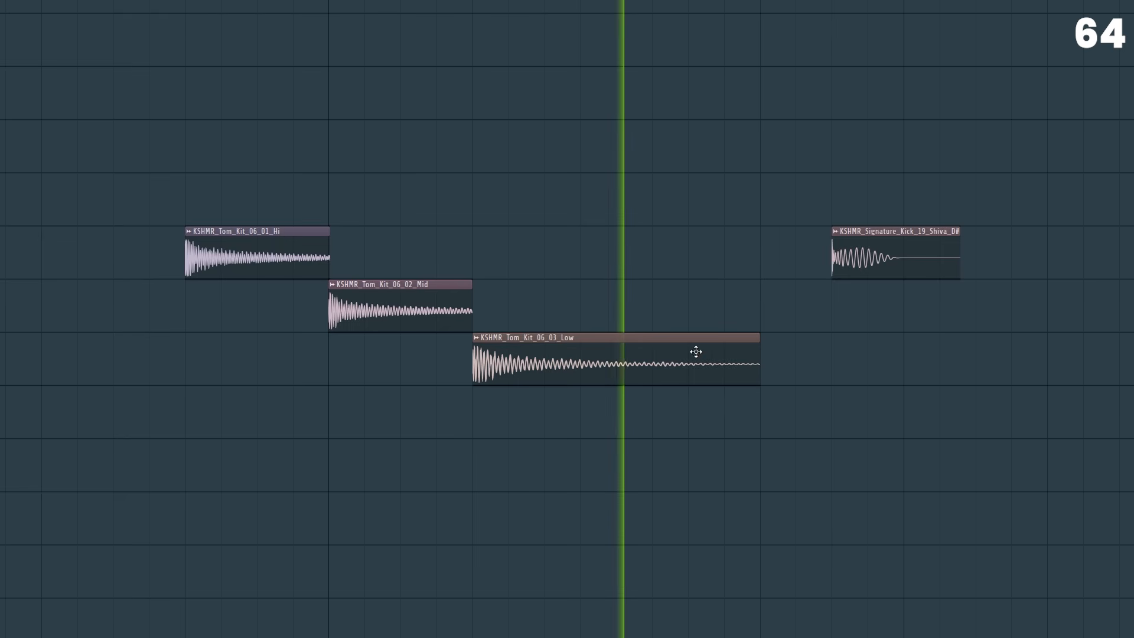
Stop the tom kit playback and open the clip options of the KSHMR_Signature_Kick_19_Shiva_D# sample
{"action": "key", "text": "space"}
{"action": "left_click", "coordinate": [836, 232]}
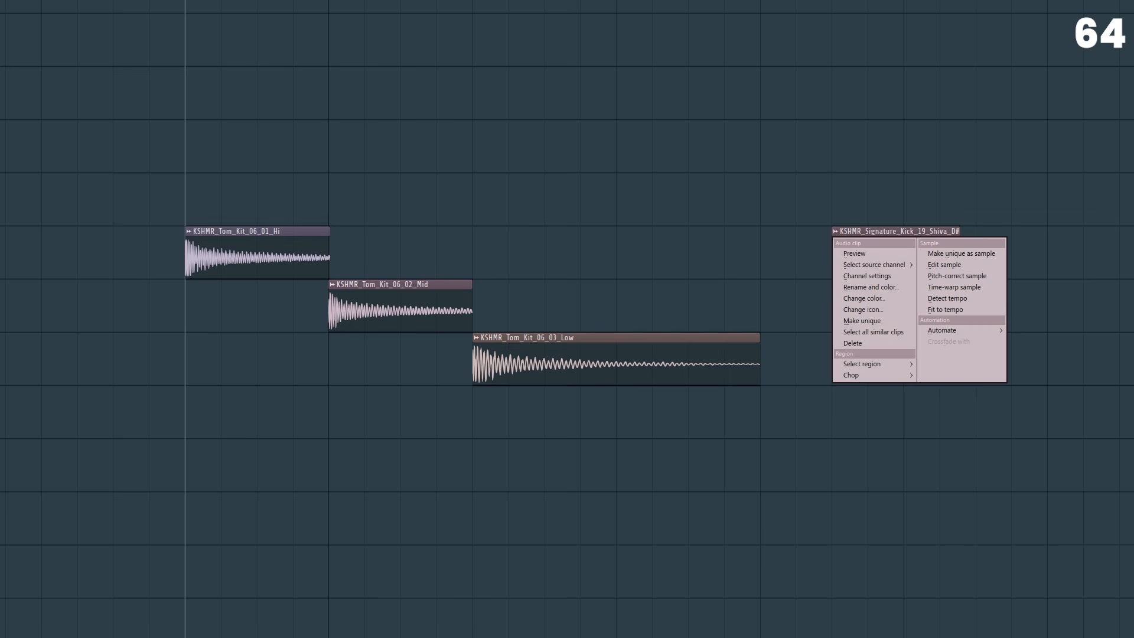
{"action": "left_click", "coordinate": [832, 1]}
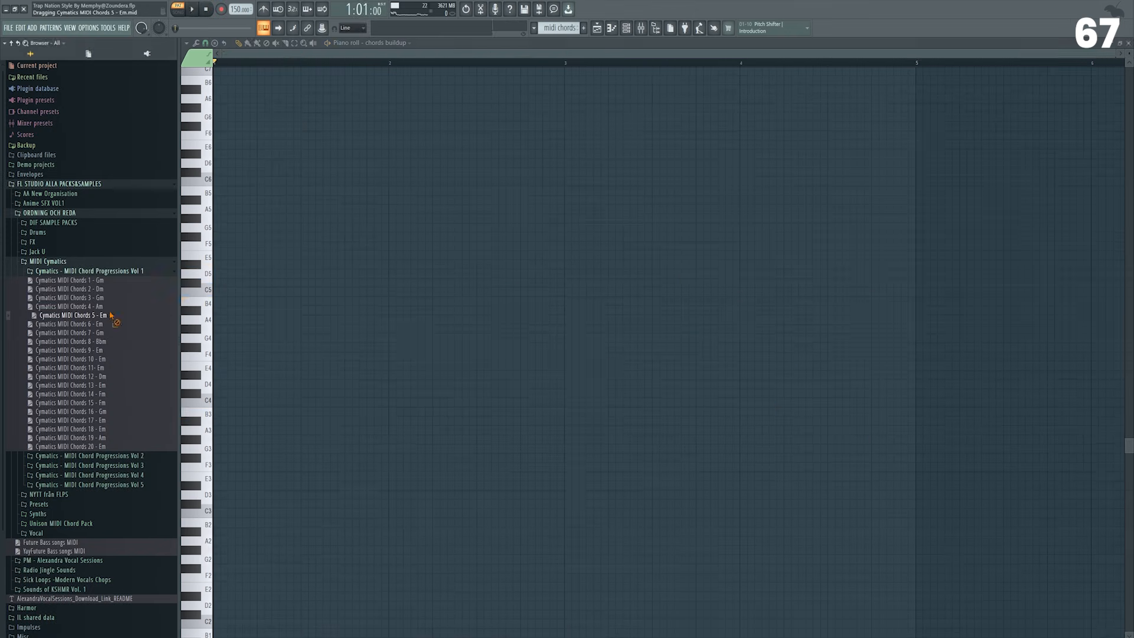
Import the Cymatics MIDI Chords 5 - Em and MIDI Chords 11 - Em progressions in turn into the chords buildup piano roll
{"action": "left_click_drag", "start_coordinate": [111, 316], "coordinate": [425, 271]}
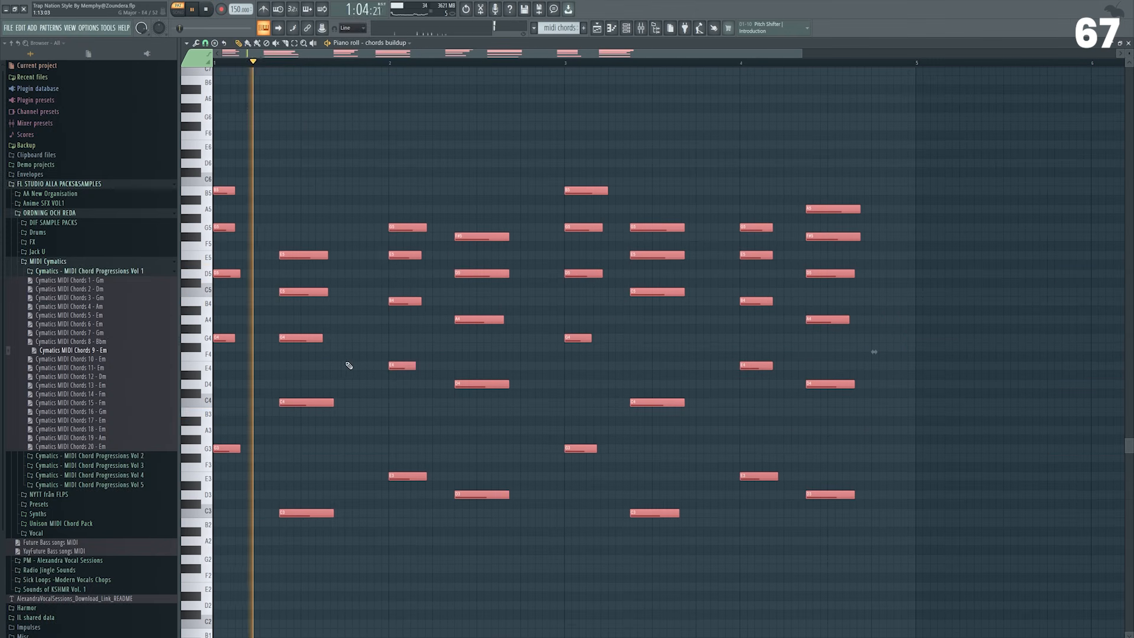
{"action": "left_click_drag", "start_coordinate": [96, 369], "coordinate": [299, 366]}
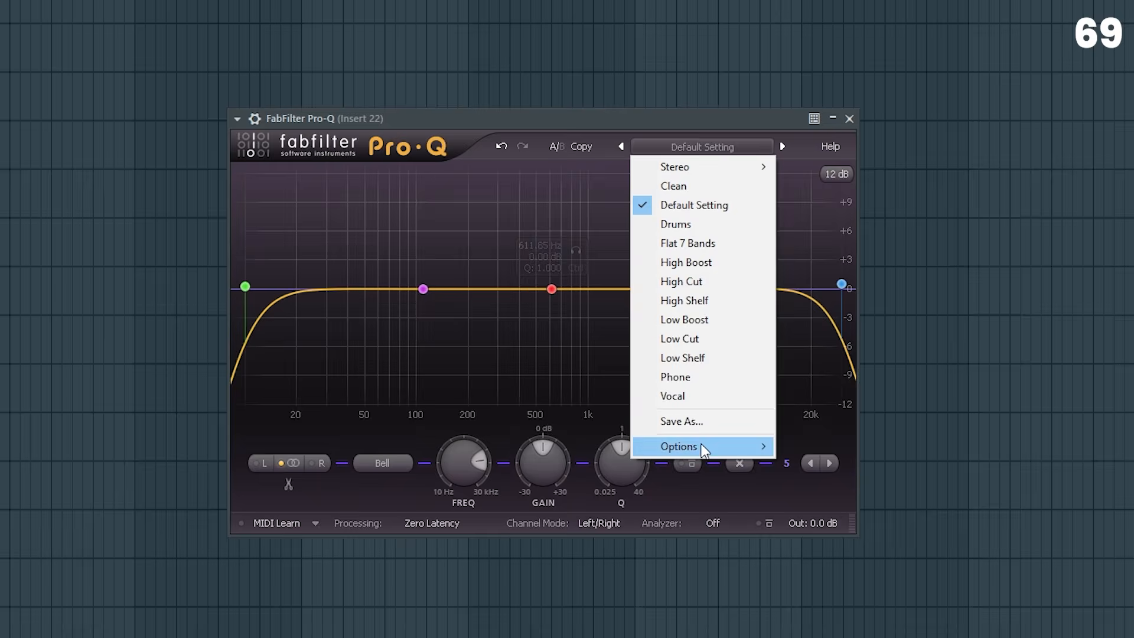
{"action": "mouse_move", "coordinate": [701, 447]}
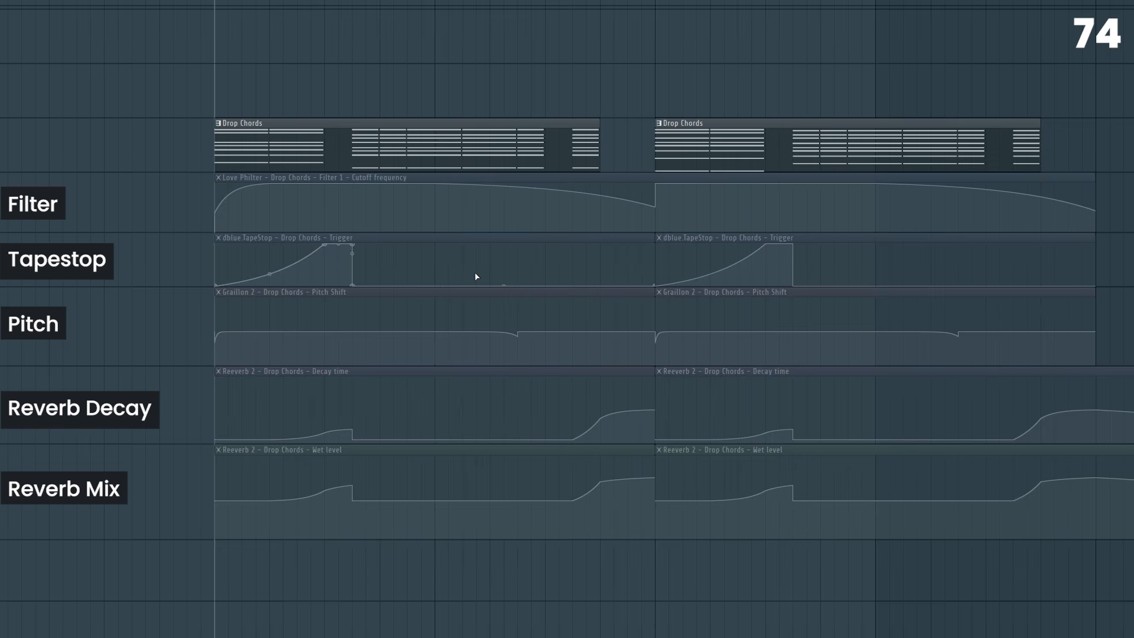
Play the Drop Chords with their filter, tapestop, pitch, reverb decay and reverb mix automations
{"action": "key", "text": "space"}
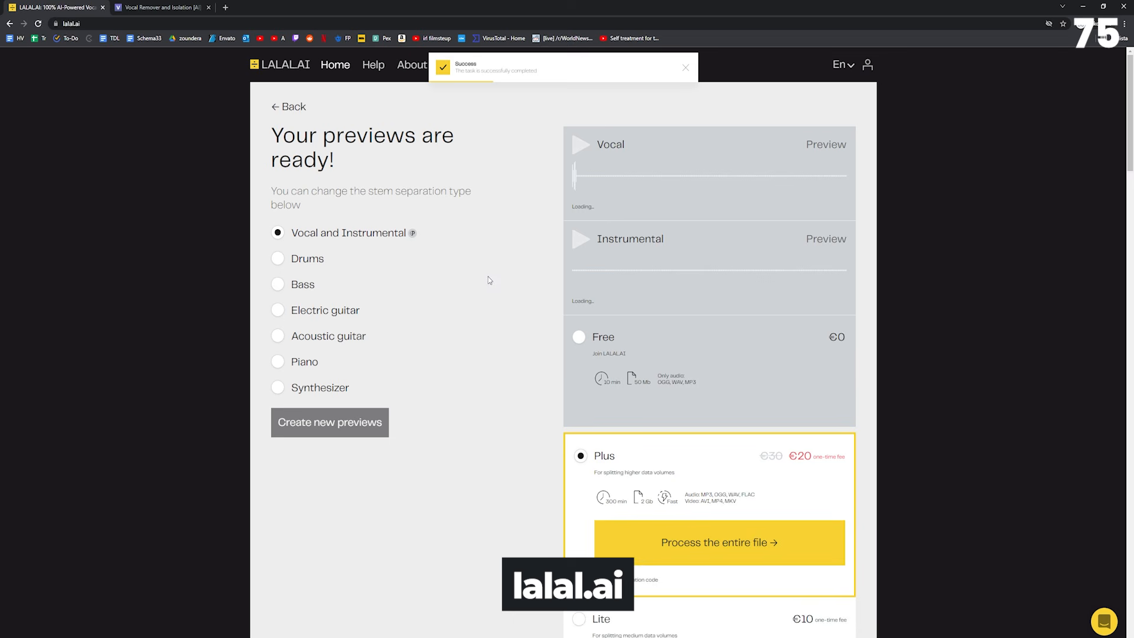
Play the preview of the separated vocal stem on the LALAL.AI site in the browser
{"action": "left_click", "coordinate": [581, 151]}
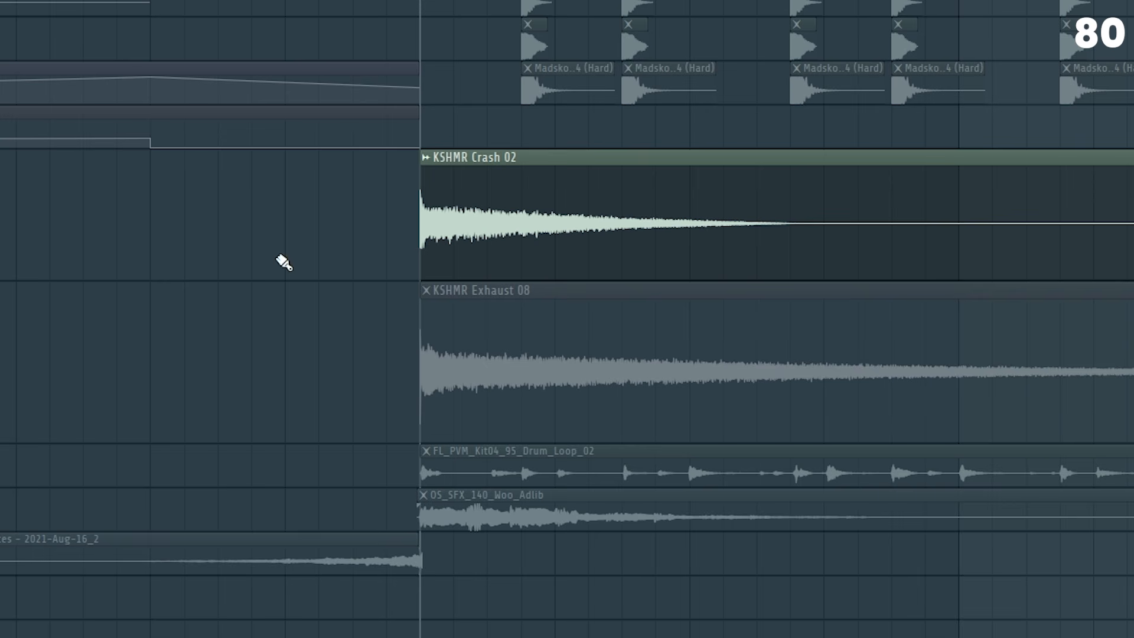
Play the KSHMR Crash 02 clip in the FL Studio playlist with the surrounding clips muted
{"action": "key", "text": "space"}
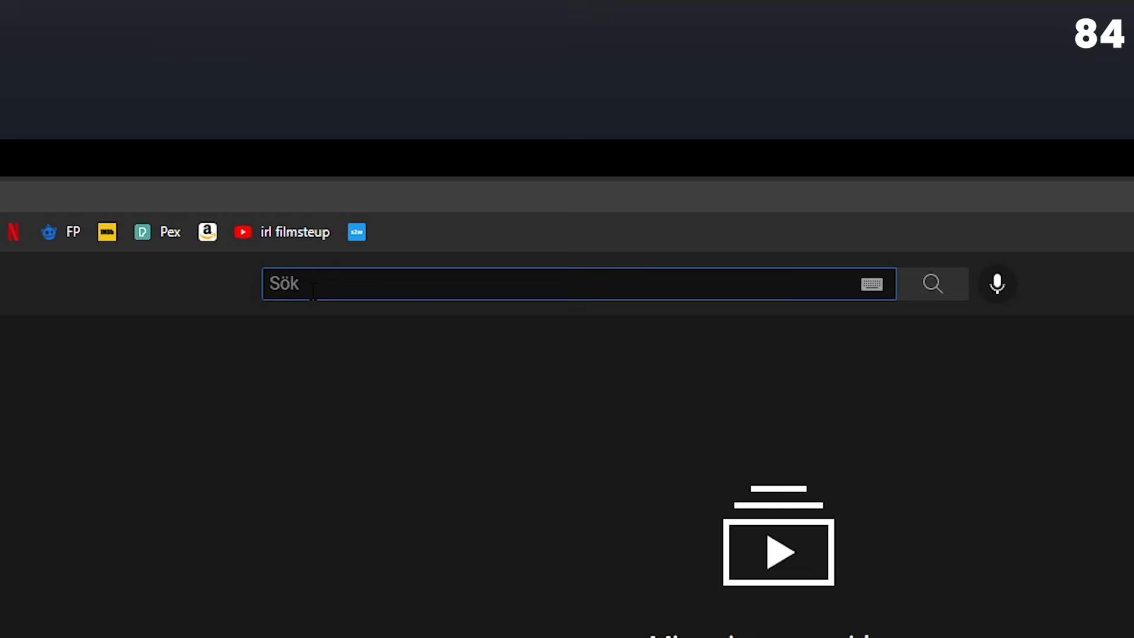
Search YouTube in the browser for "free future bass flp" and browse the results
{"action": "type", "text": "free future bass flp"}
{"action": "key", "text": "Return"}
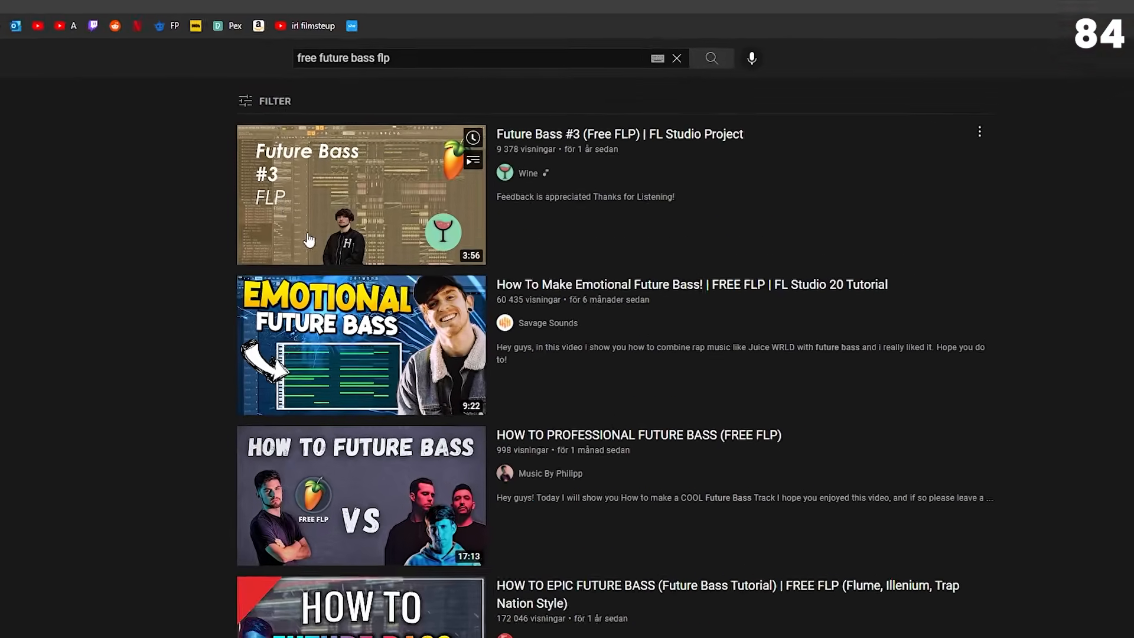
{"action": "scroll", "coordinate": [649, 502], "scroll_direction": "down", "scroll_amount": 10}
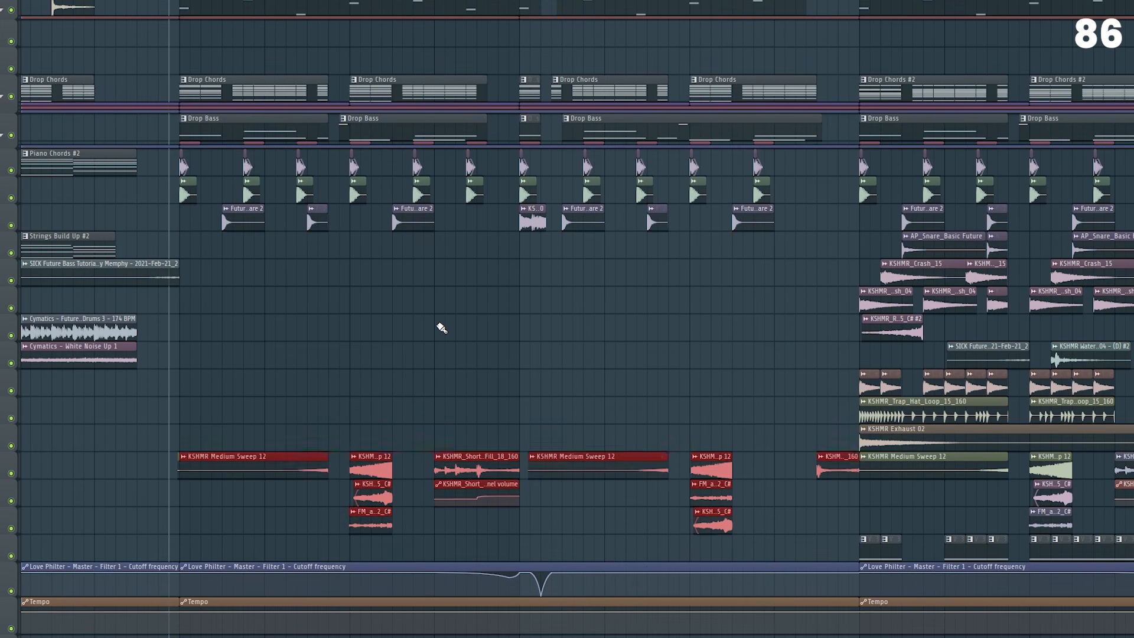
{"action": "left_click", "coordinate": [442, 327], "text": "ctrl"}
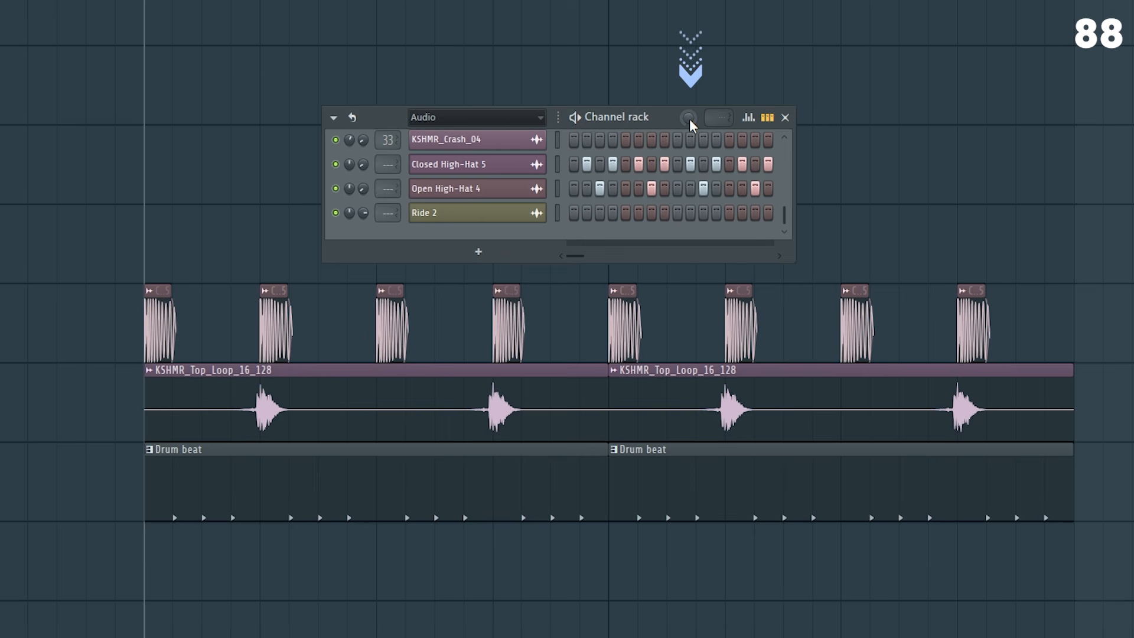
Play and stop the drum beat with its KSHMR_Top_Loop_16_128 clips to audition the swing setting in the Channel rack
{"action": "key", "text": "space"}
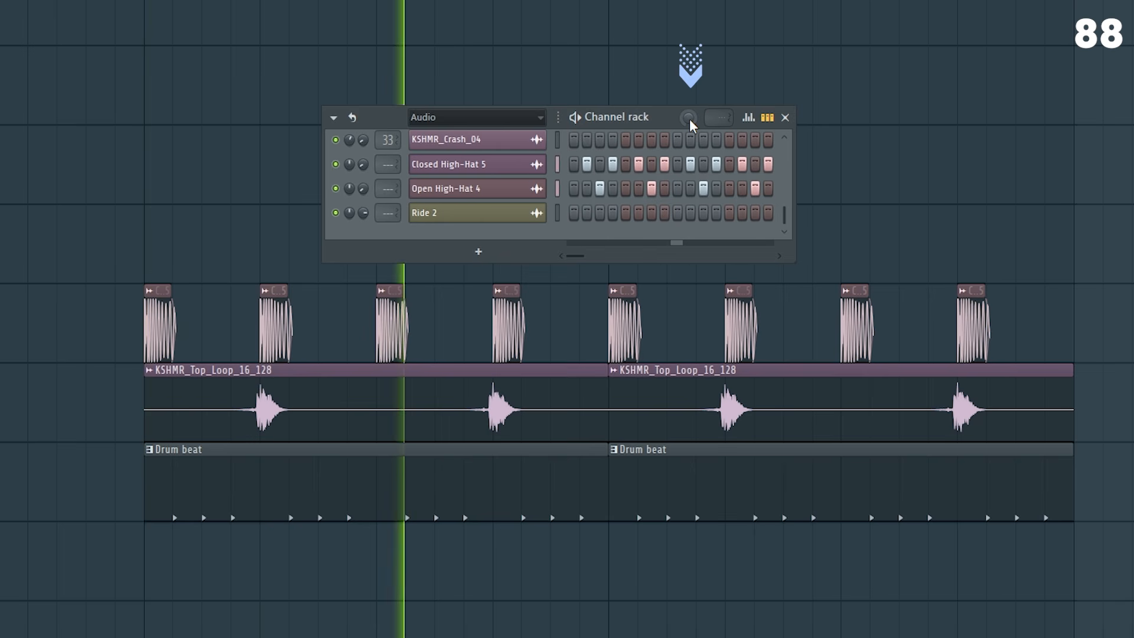
{"action": "key", "text": "space"}
{"action": "key", "text": "space"}
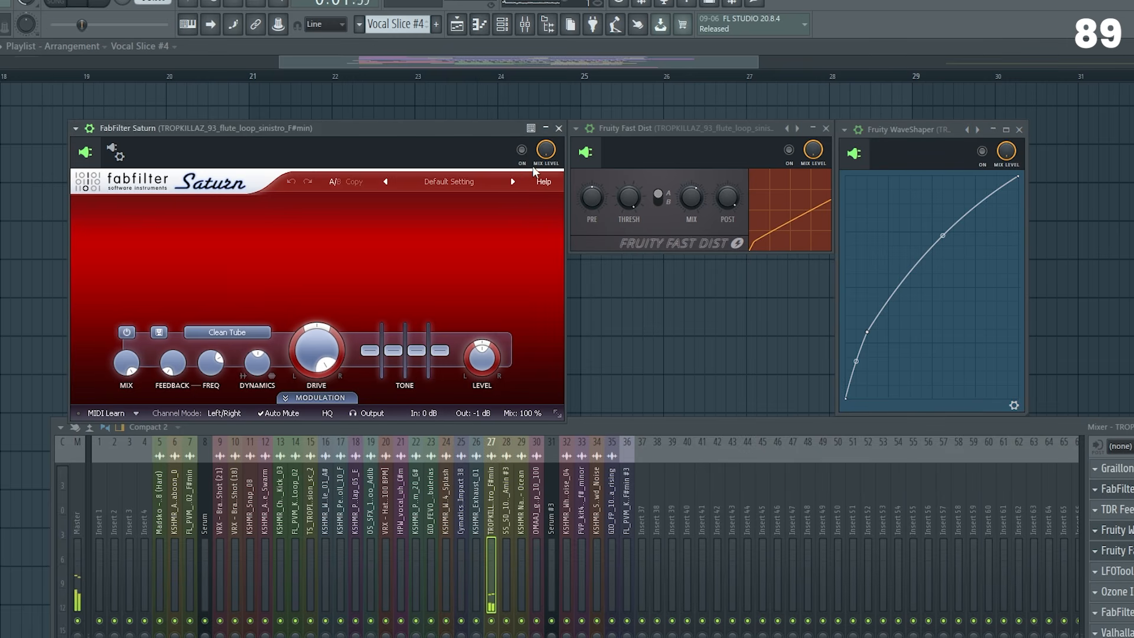
Toggle playback of the flute loop to audition its Saturn, Fast Dist and WaveShaper distortion
{"action": "key", "text": "space"}
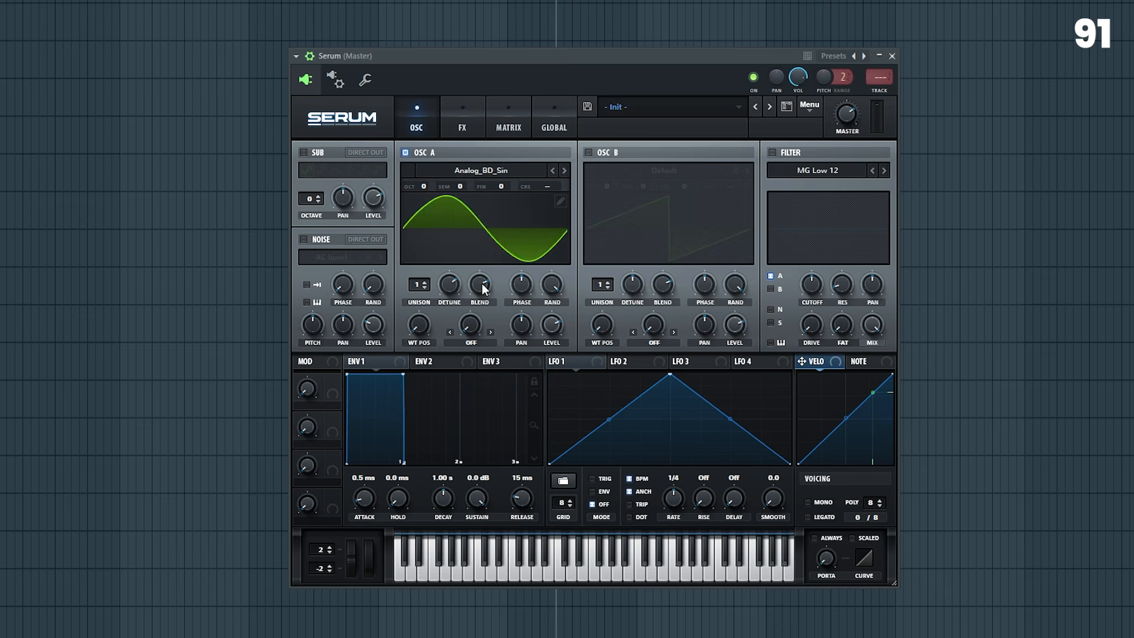
Change Serum's Oscillator A wavetable to Basic_McB
{"action": "left_click", "coordinate": [564, 170]}
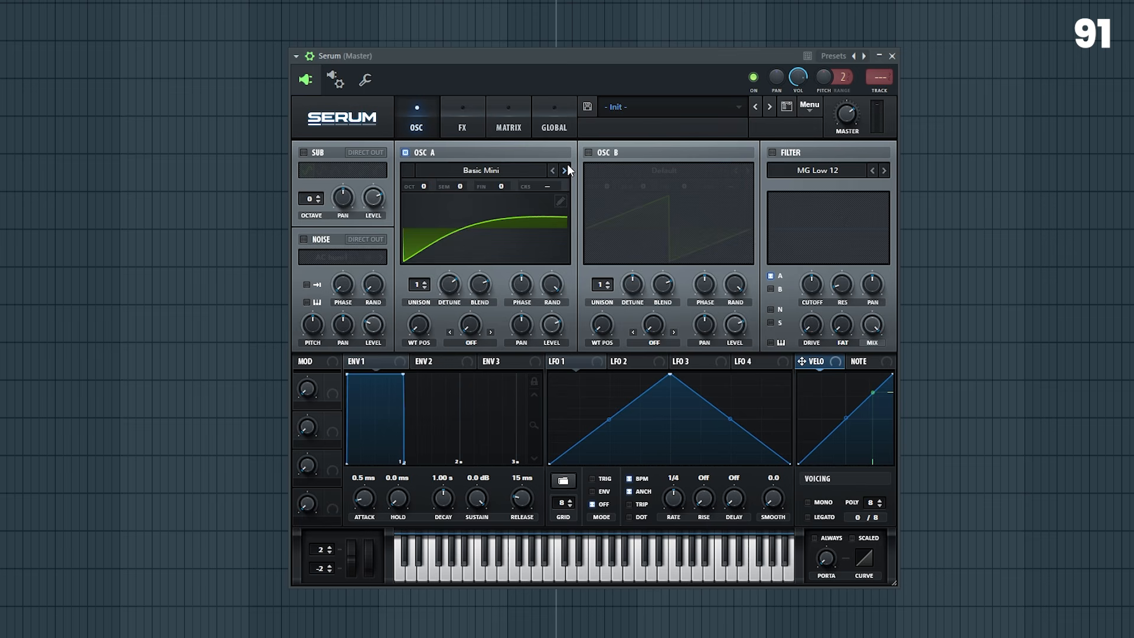
{"action": "left_click", "coordinate": [563, 170]}
Enable Serum's MG Low 12 filter with Envelope 1 modulating its cutoff, and shape the envelope to about 966 ms decay with no sustain
{"action": "left_click_drag", "start_coordinate": [353, 360], "coordinate": [812, 284]}
{"action": "left_click", "coordinate": [772, 152]}
{"action": "left_click_drag", "start_coordinate": [403, 373], "coordinate": [400, 480]}
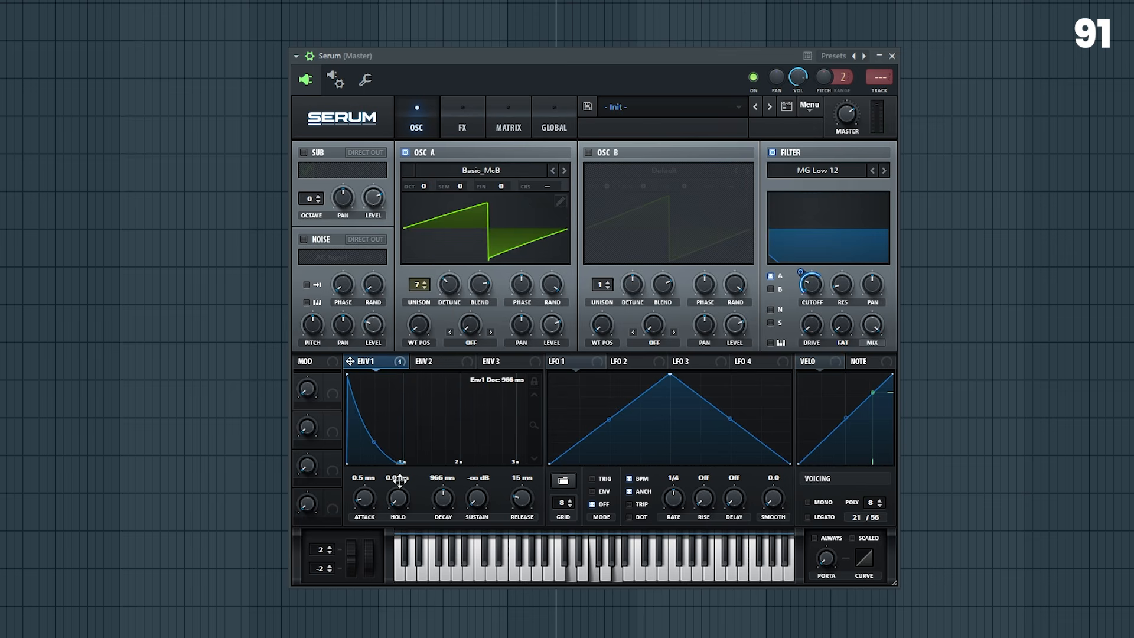
{"action": "left_click", "coordinate": [771, 289]}
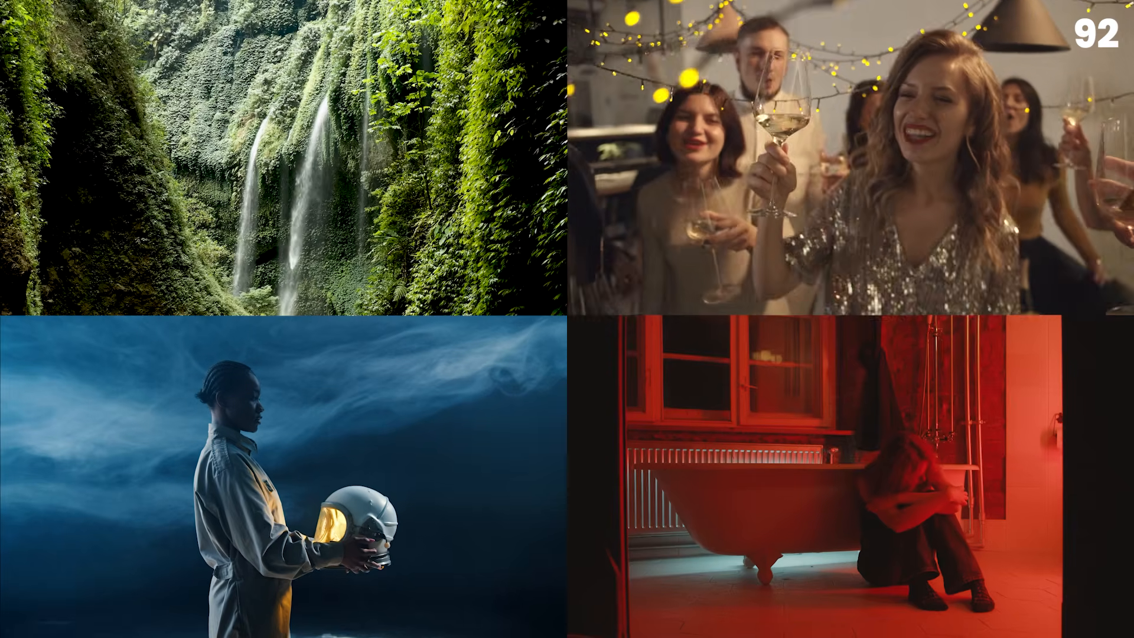